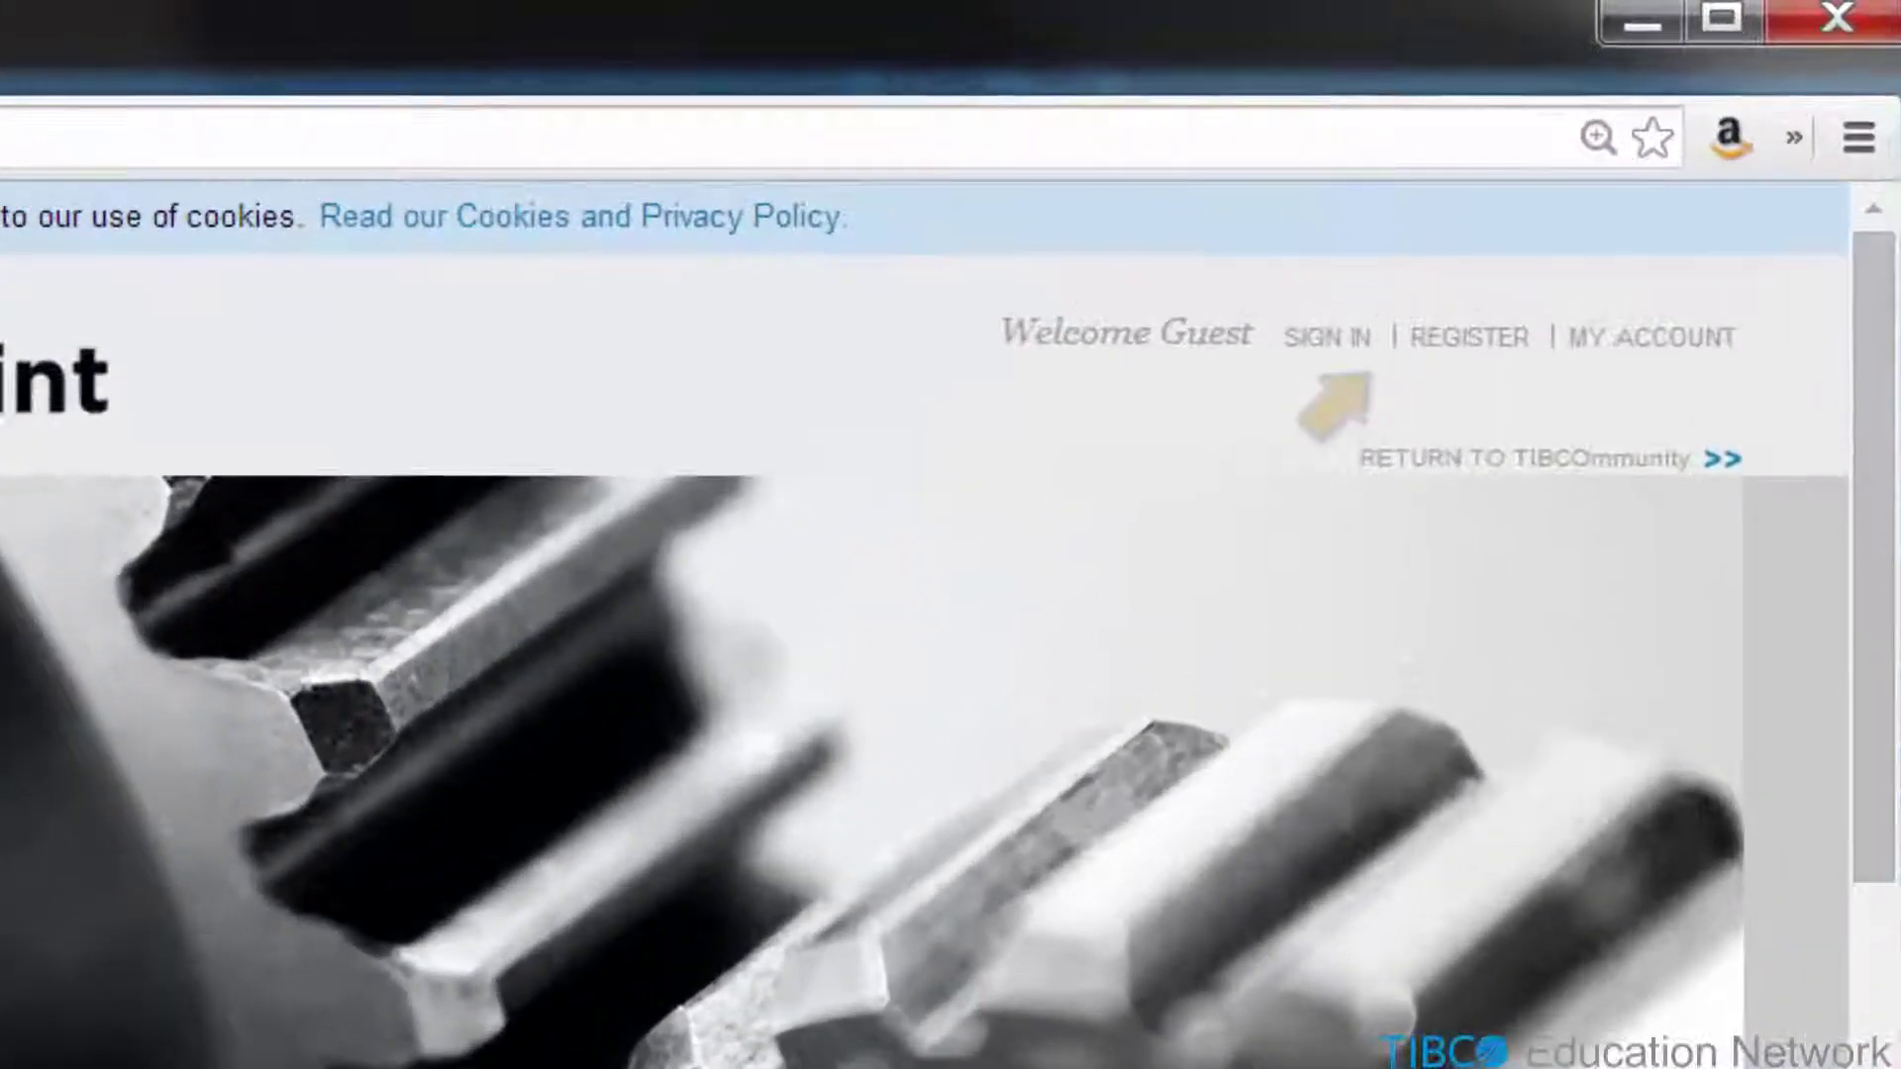
- Register a new TIBCO account with the user's last name, e-mail address and company TIBCO
left_click(1456, 343)
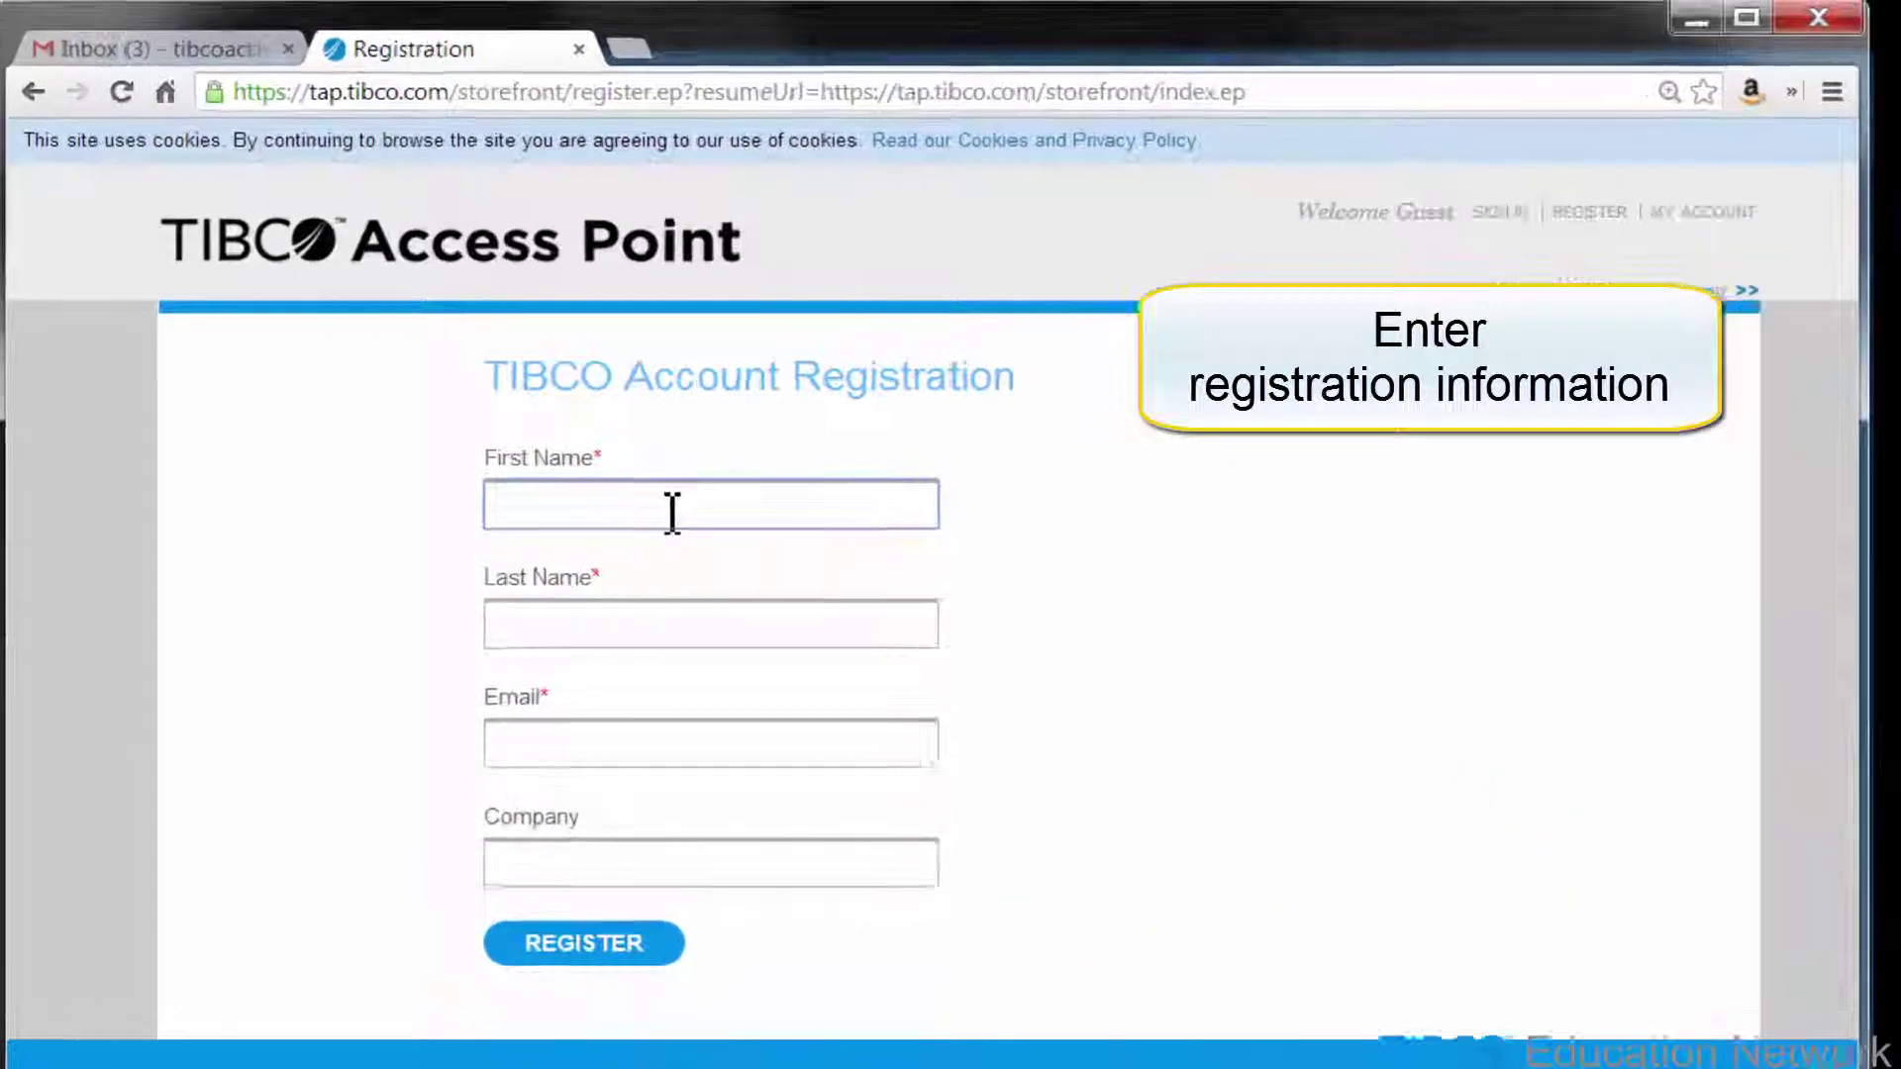
key("Tab")
type("Port")
key("Tab")
key("Tab")
type("TIBCO")
left_click(620, 942)
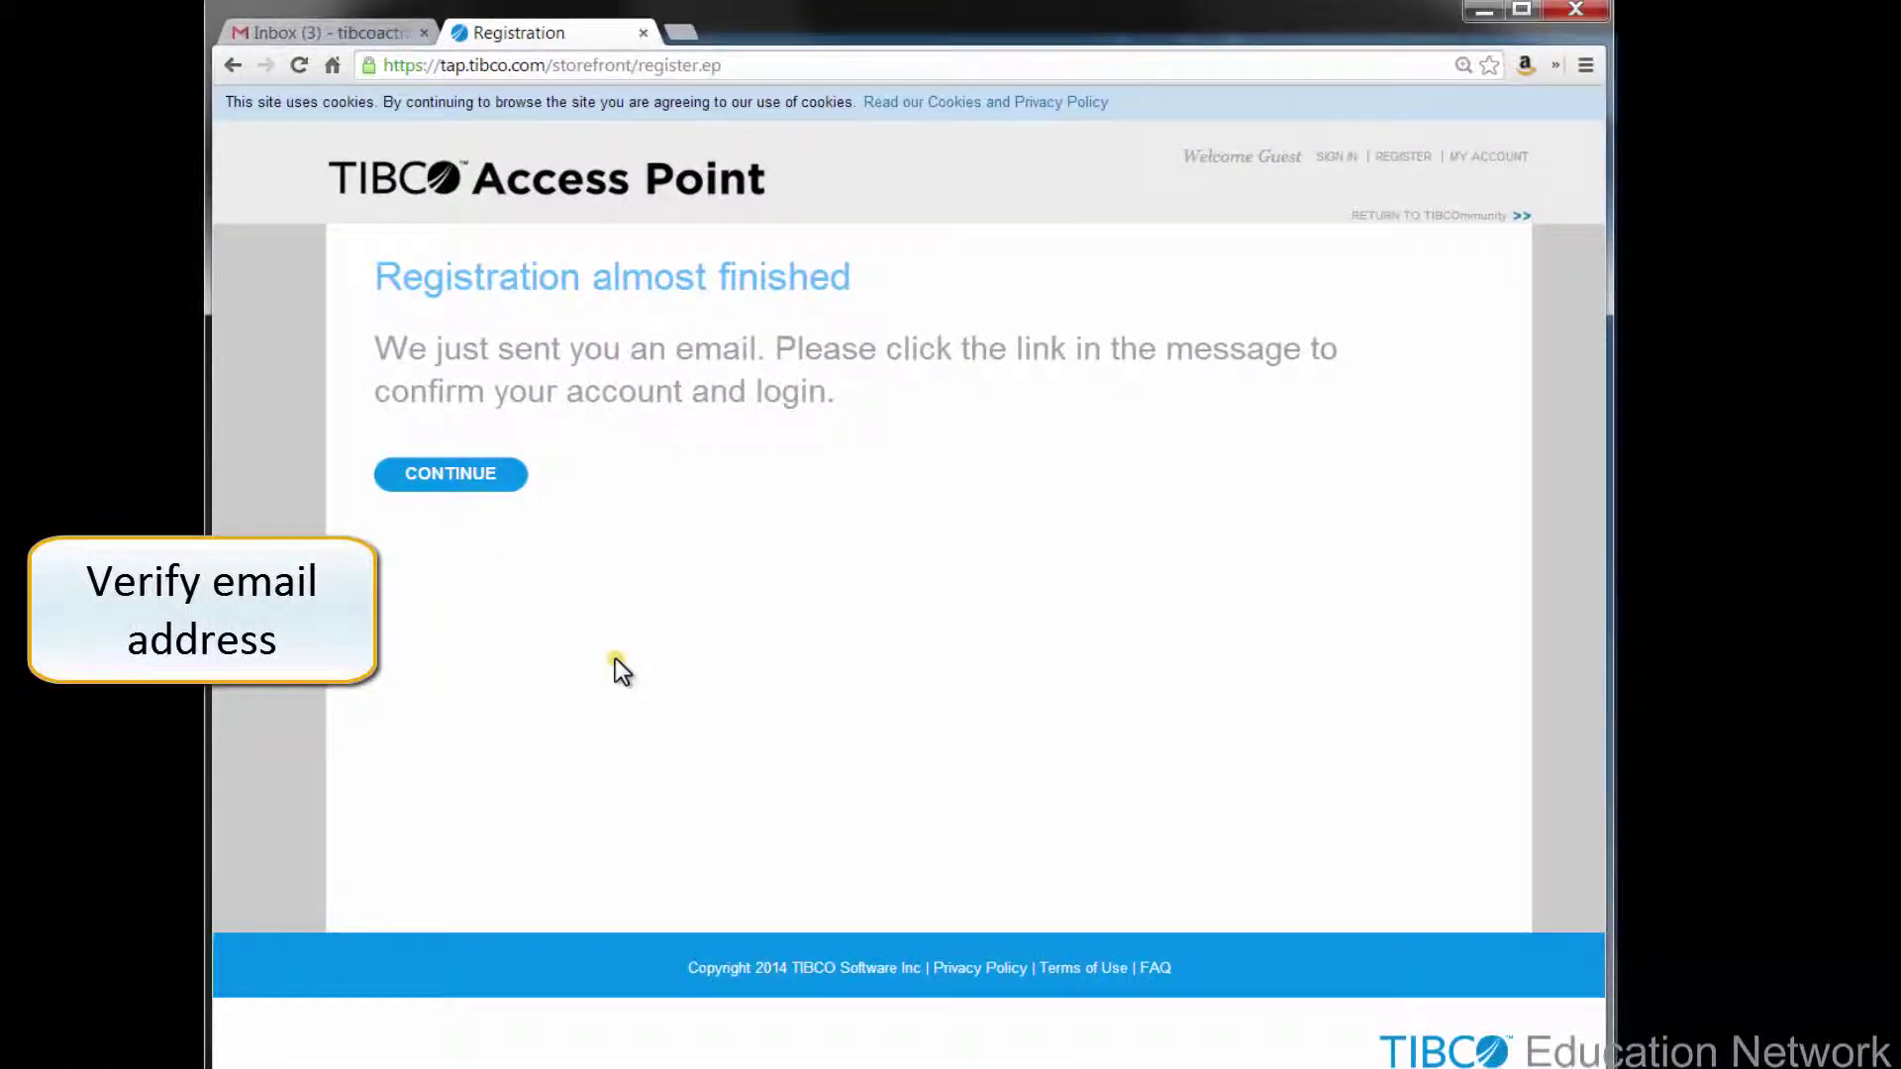
- Open the 'TIBCO: Verify Email Address to Activate Account' message in Gmail and follow its activation link
left_click(472, 476)
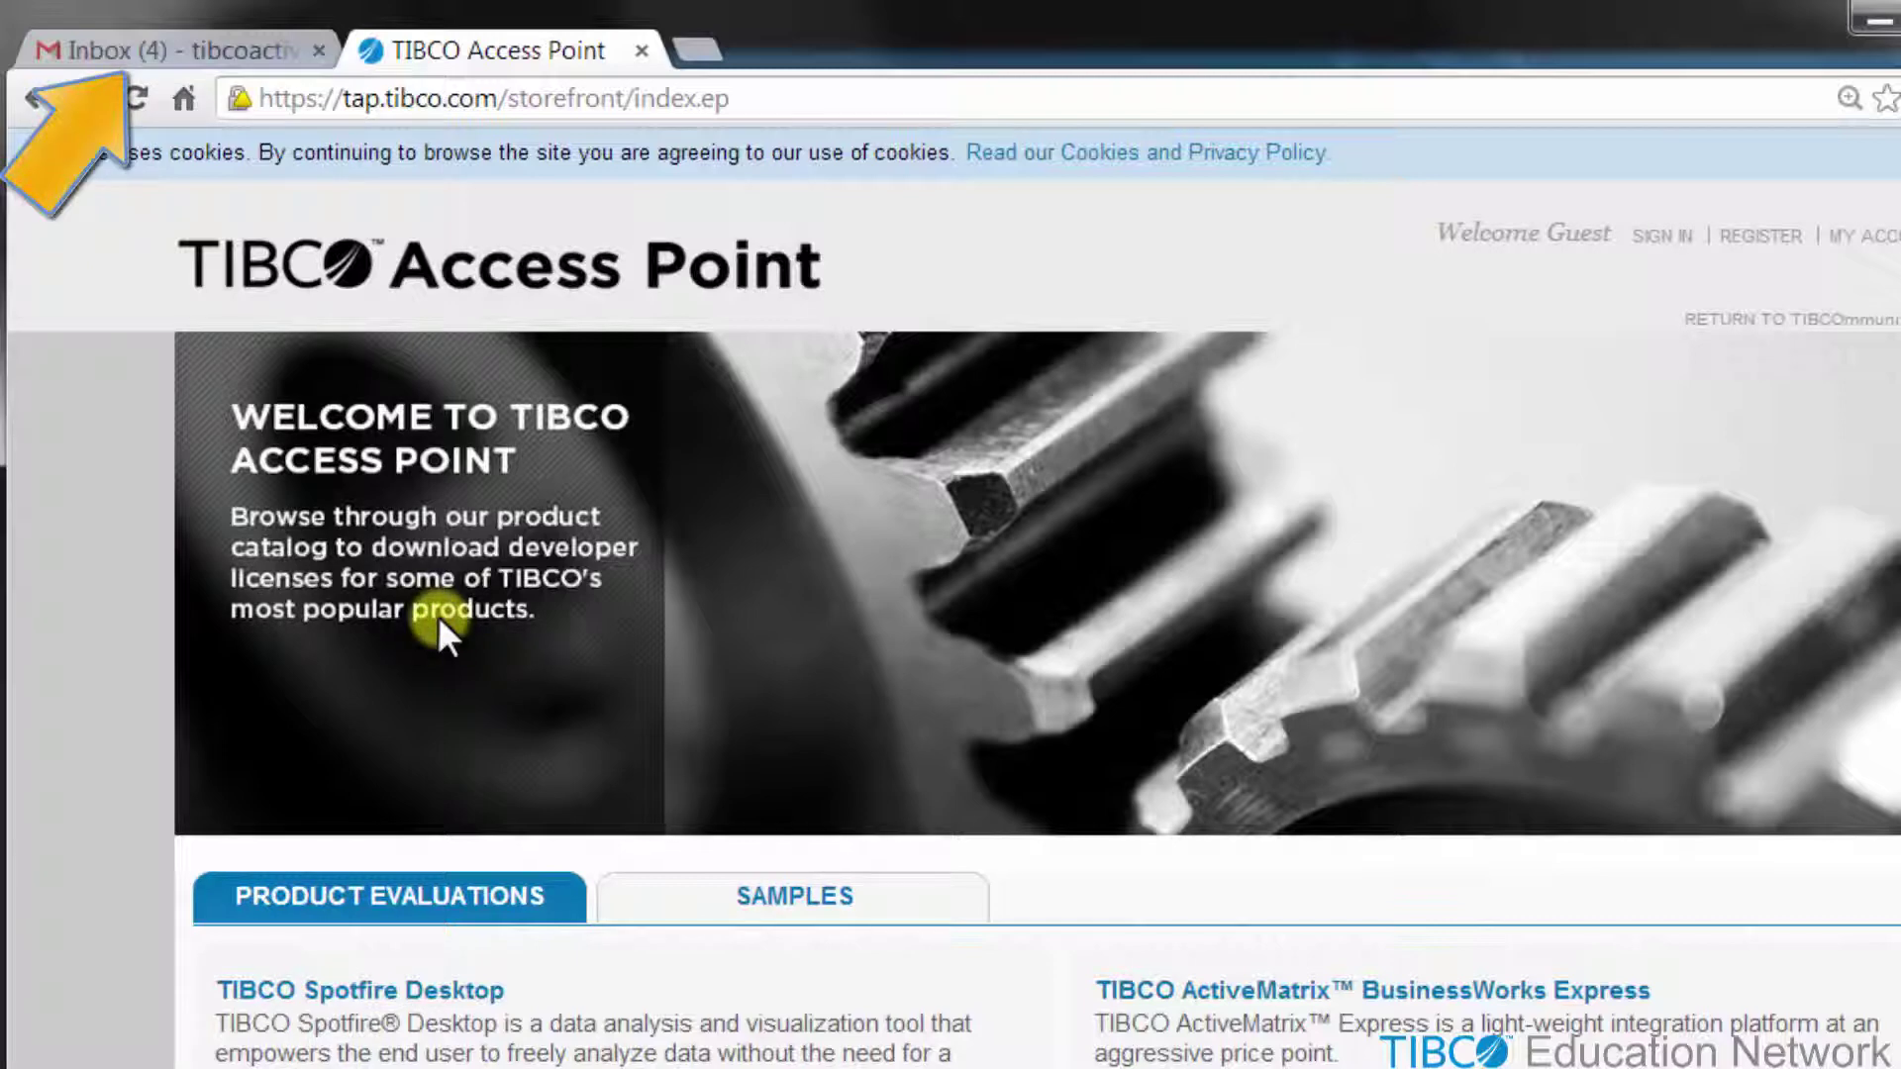
left_click(170, 50)
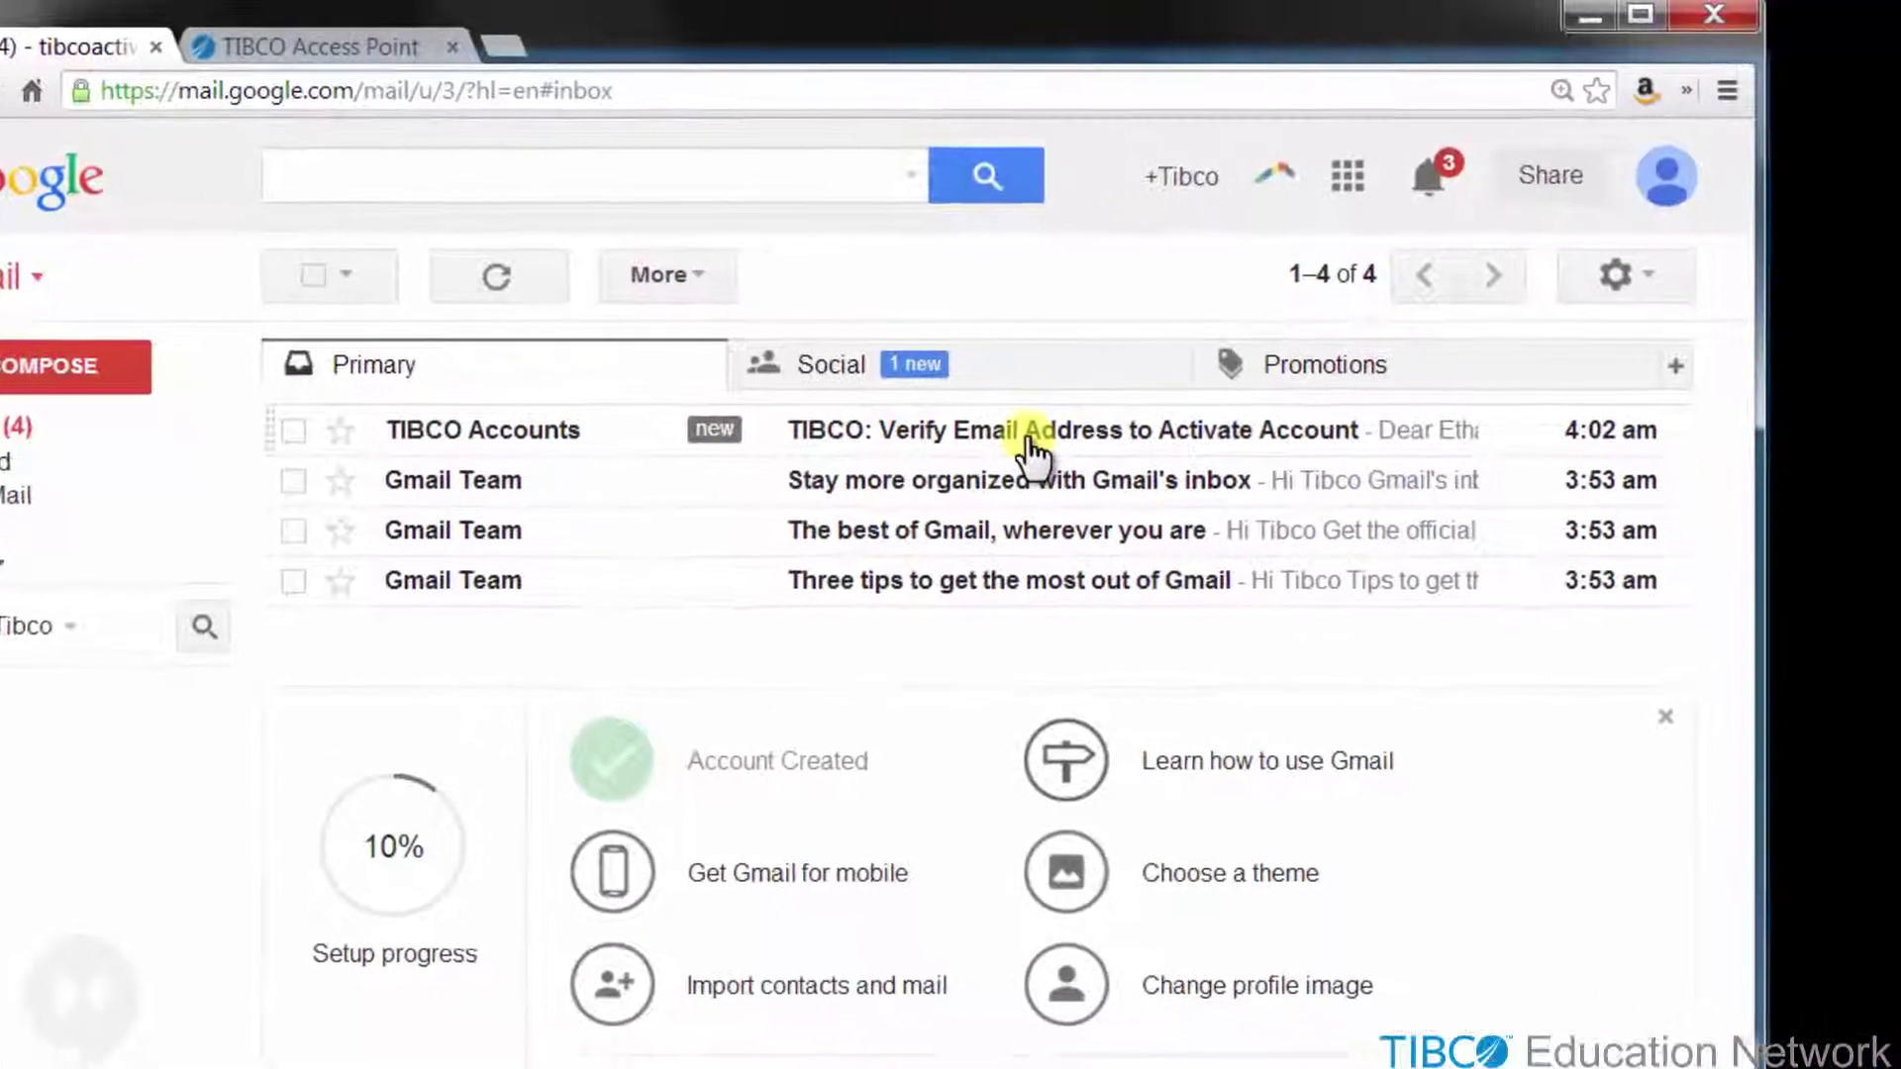
left_click(909, 418)
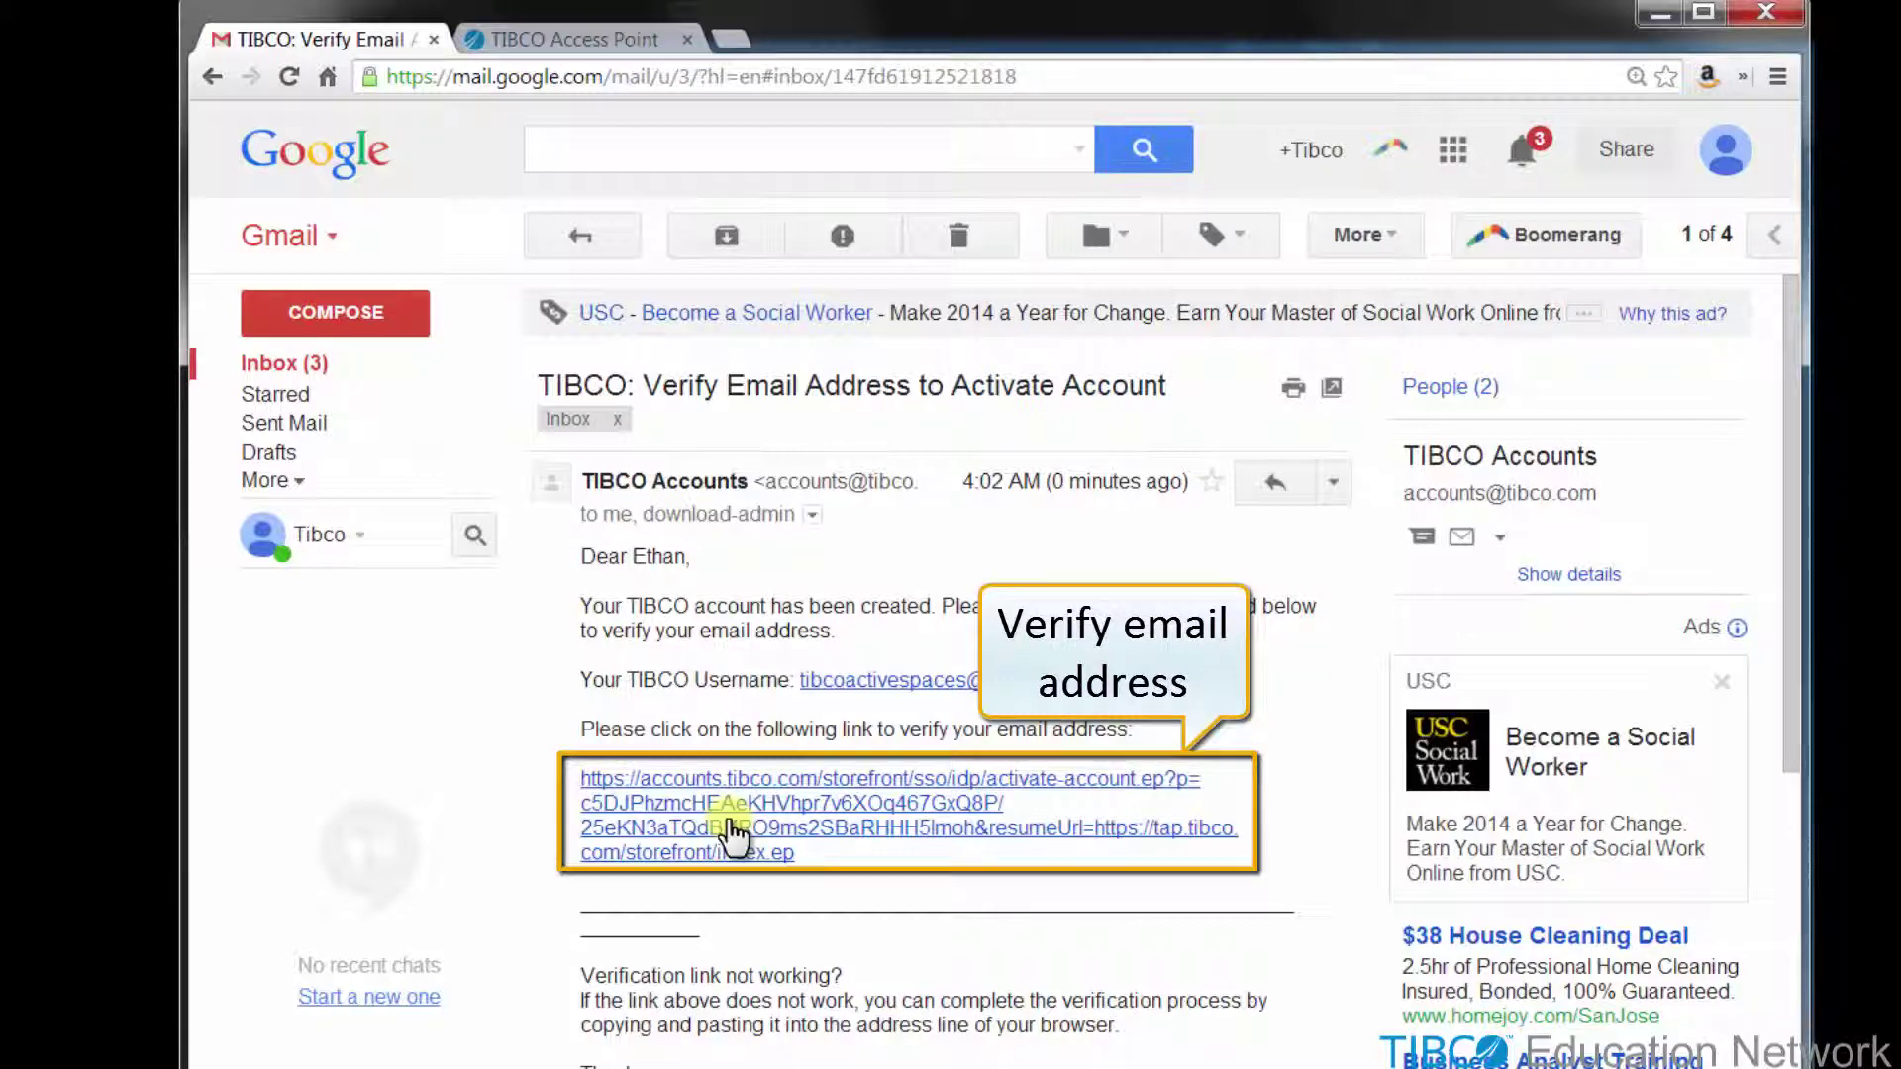
left_click(731, 821)
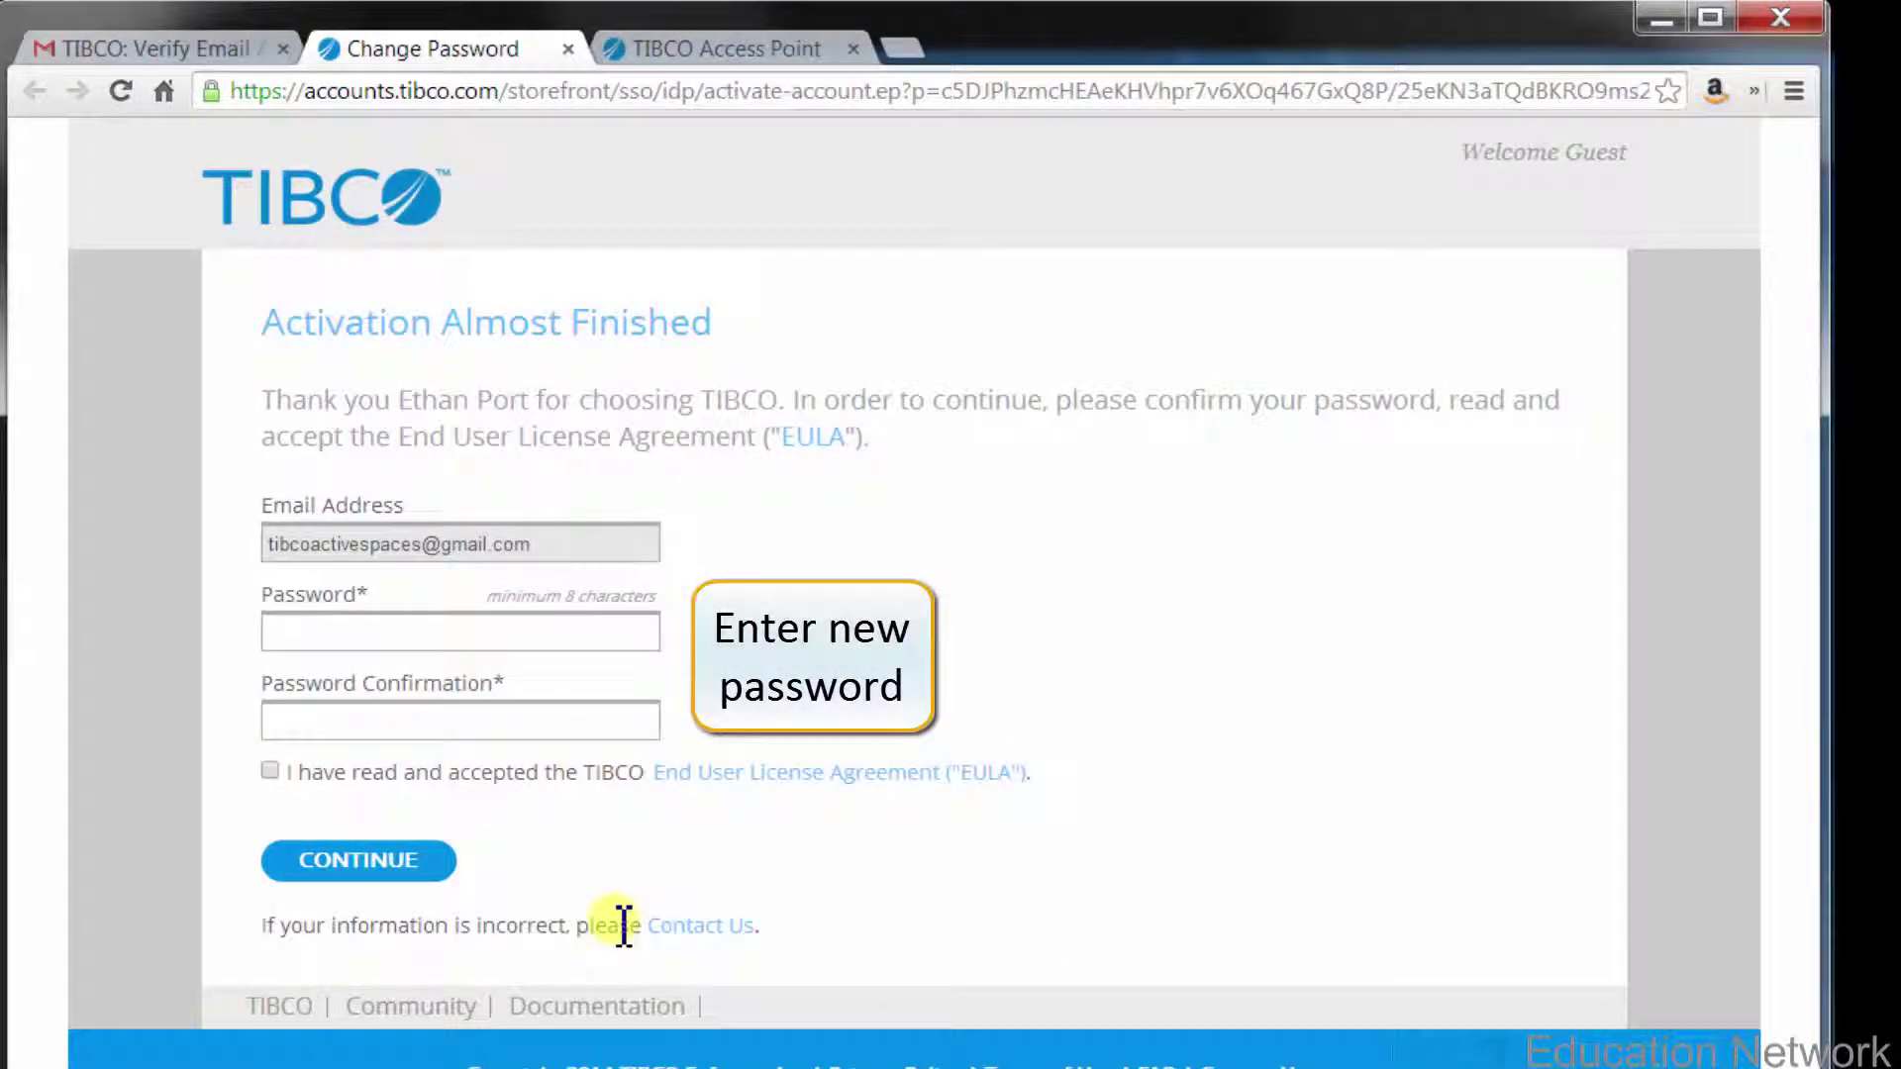
- Set the new account password, accept the EULA and continue to the TIBCO Access Point home page
left_click(352, 628)
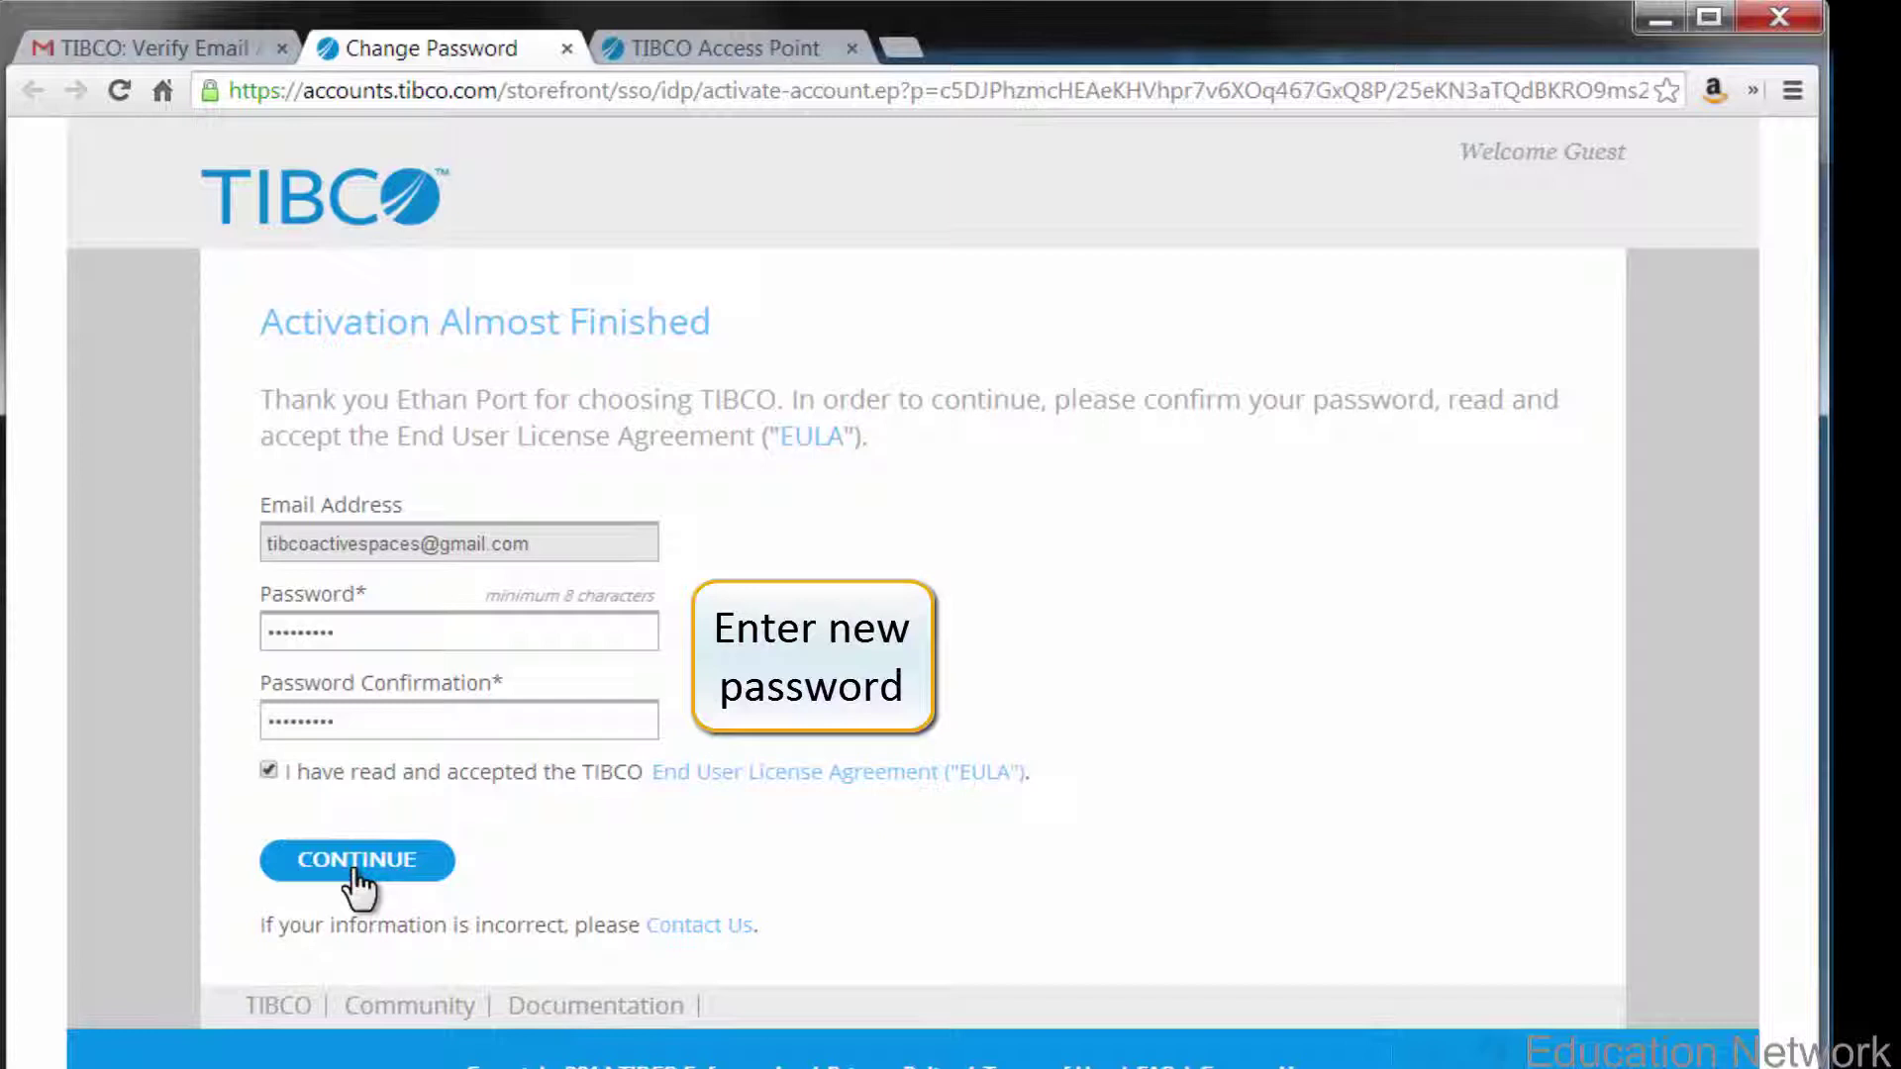
left_click(356, 860)
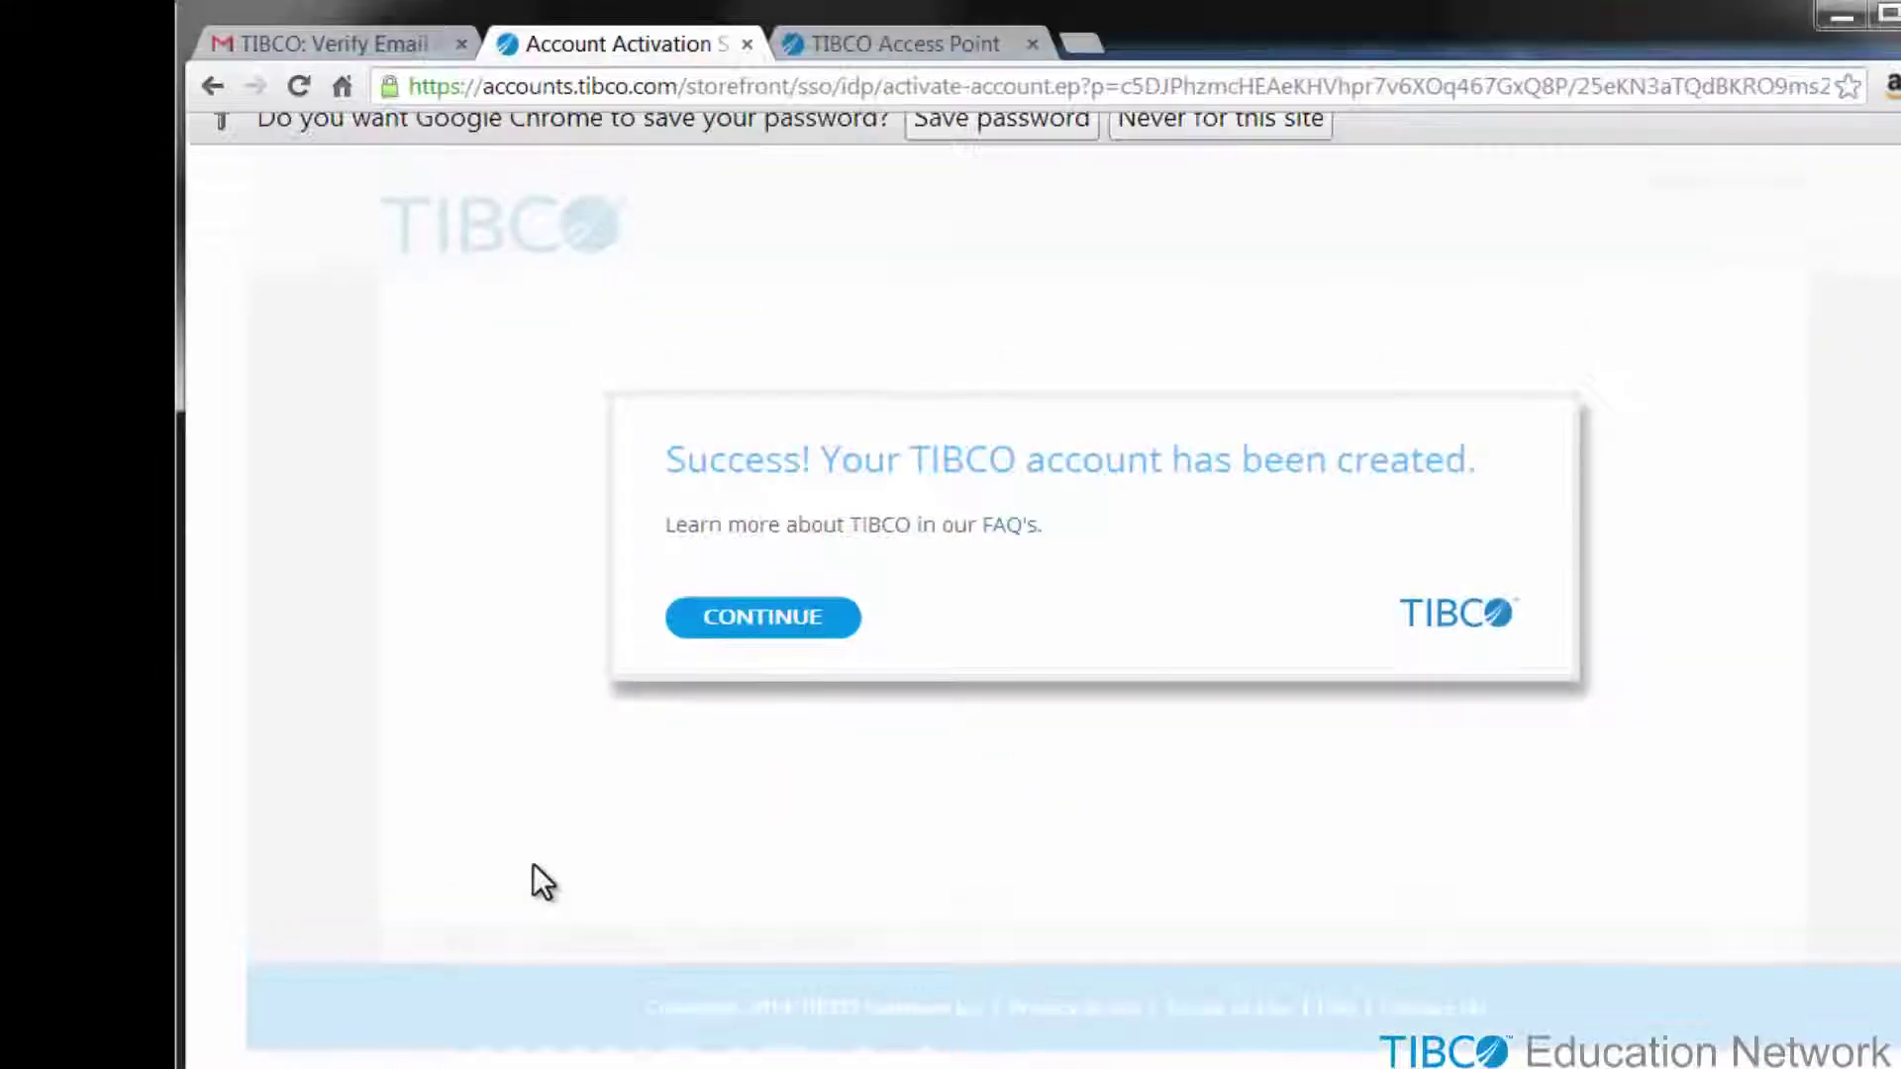
left_click(756, 648)
left_click(892, 44)
left_click(774, 86)
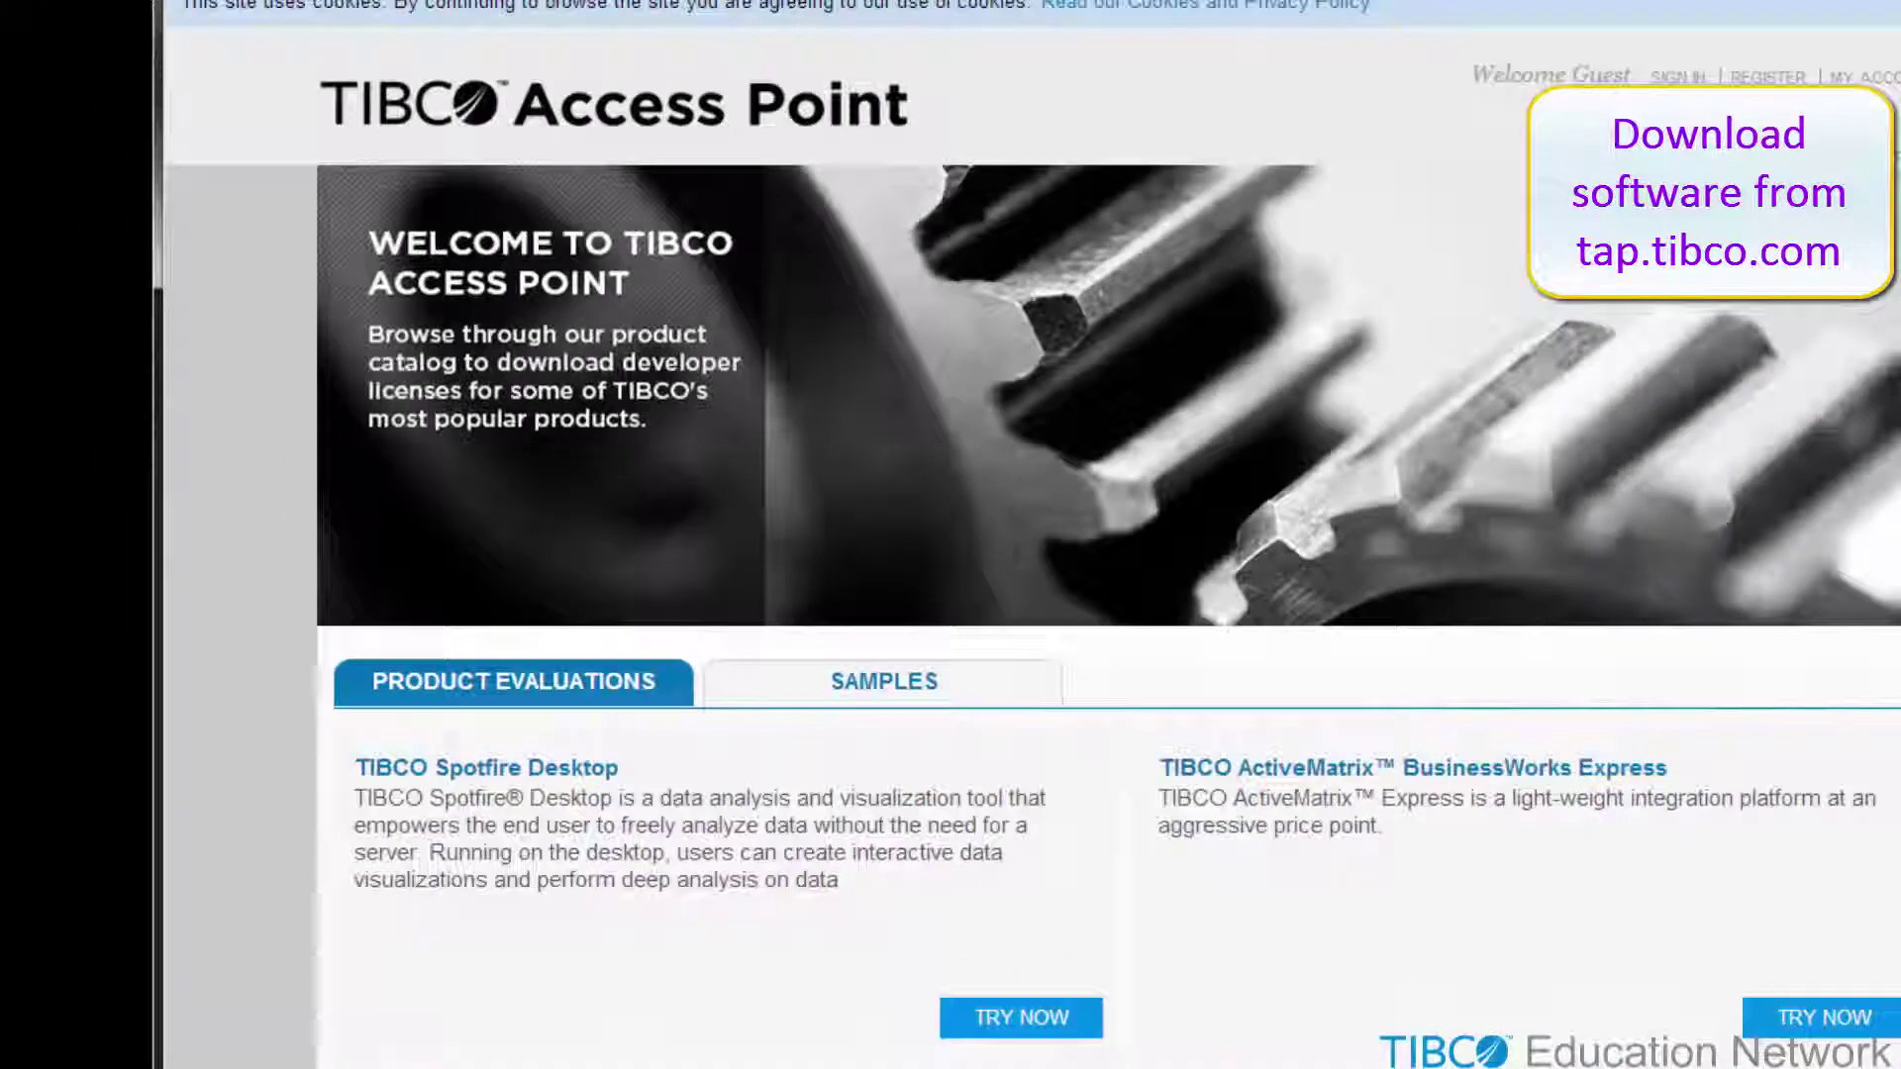
- Load activespaces.tibco.com, go to the download page and accept the end user licence agreement
left_click(858, 55)
type("ac")
key("Return")
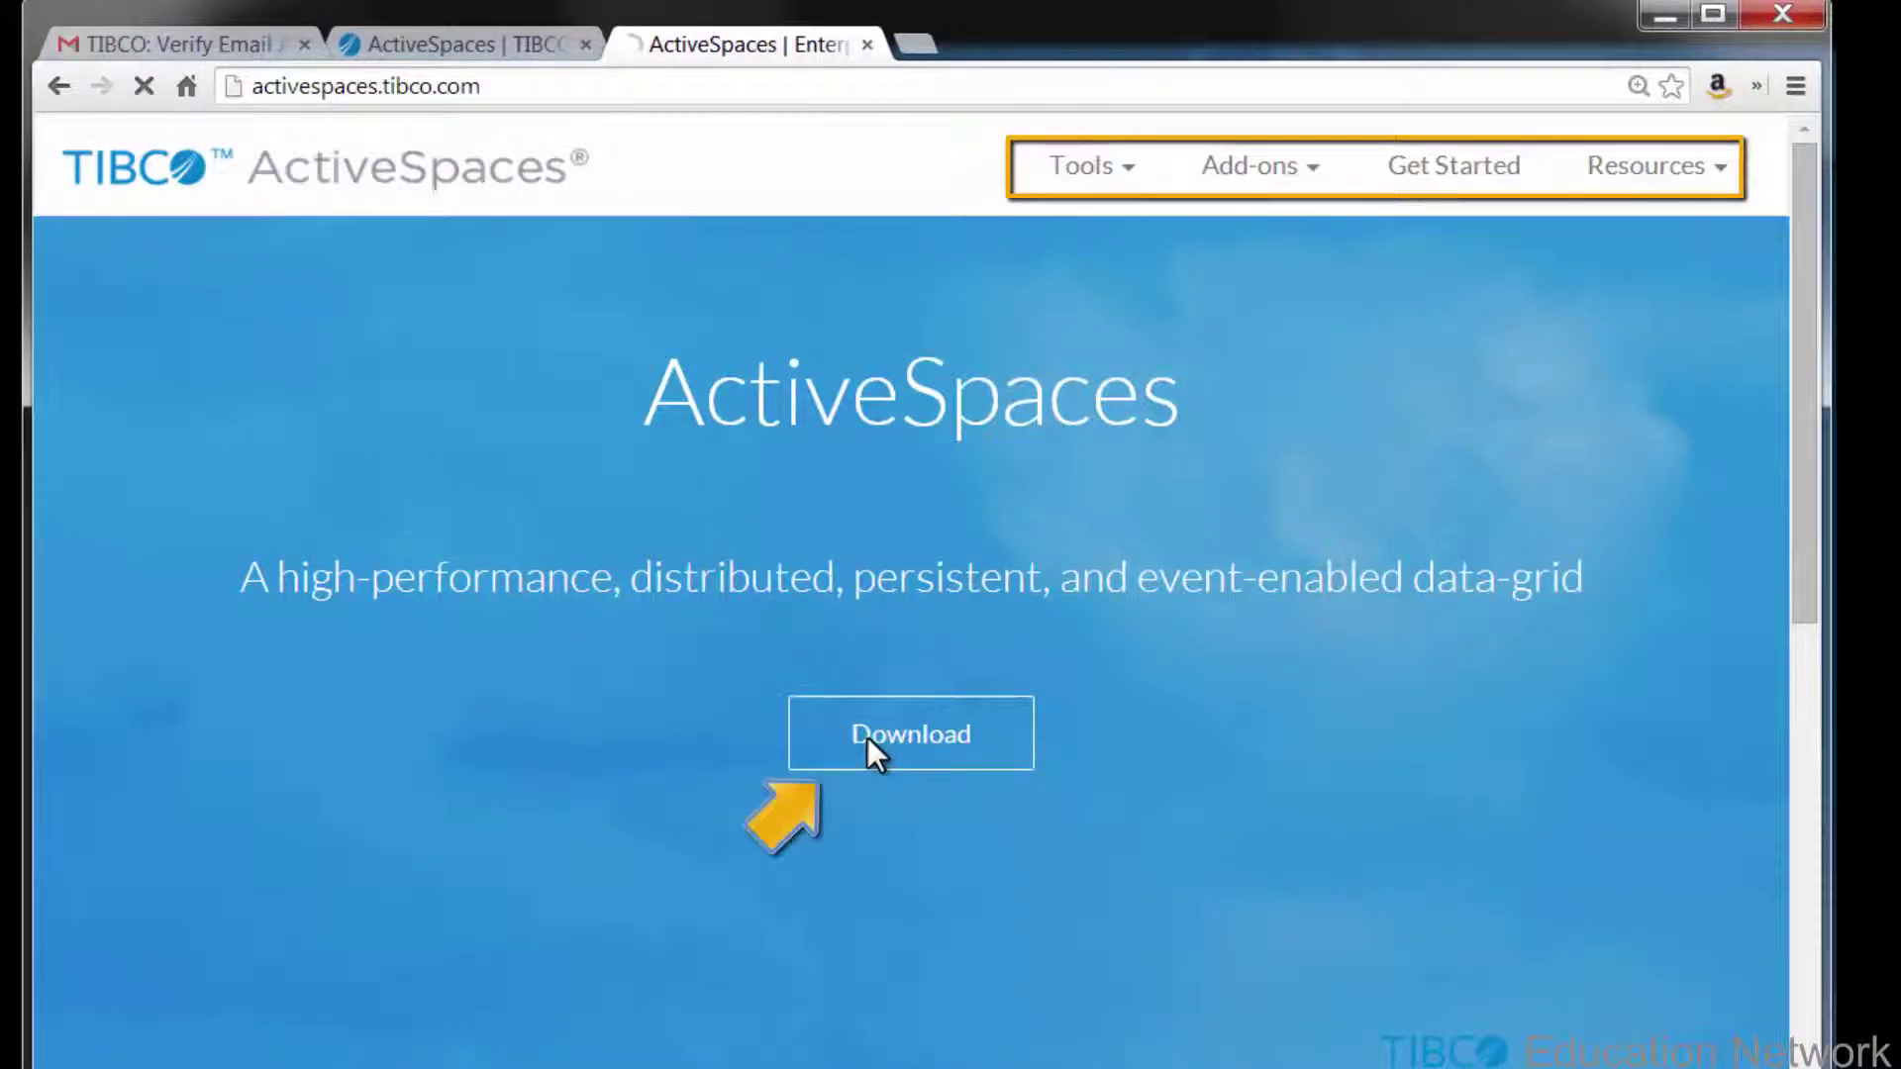
left_click(867, 736)
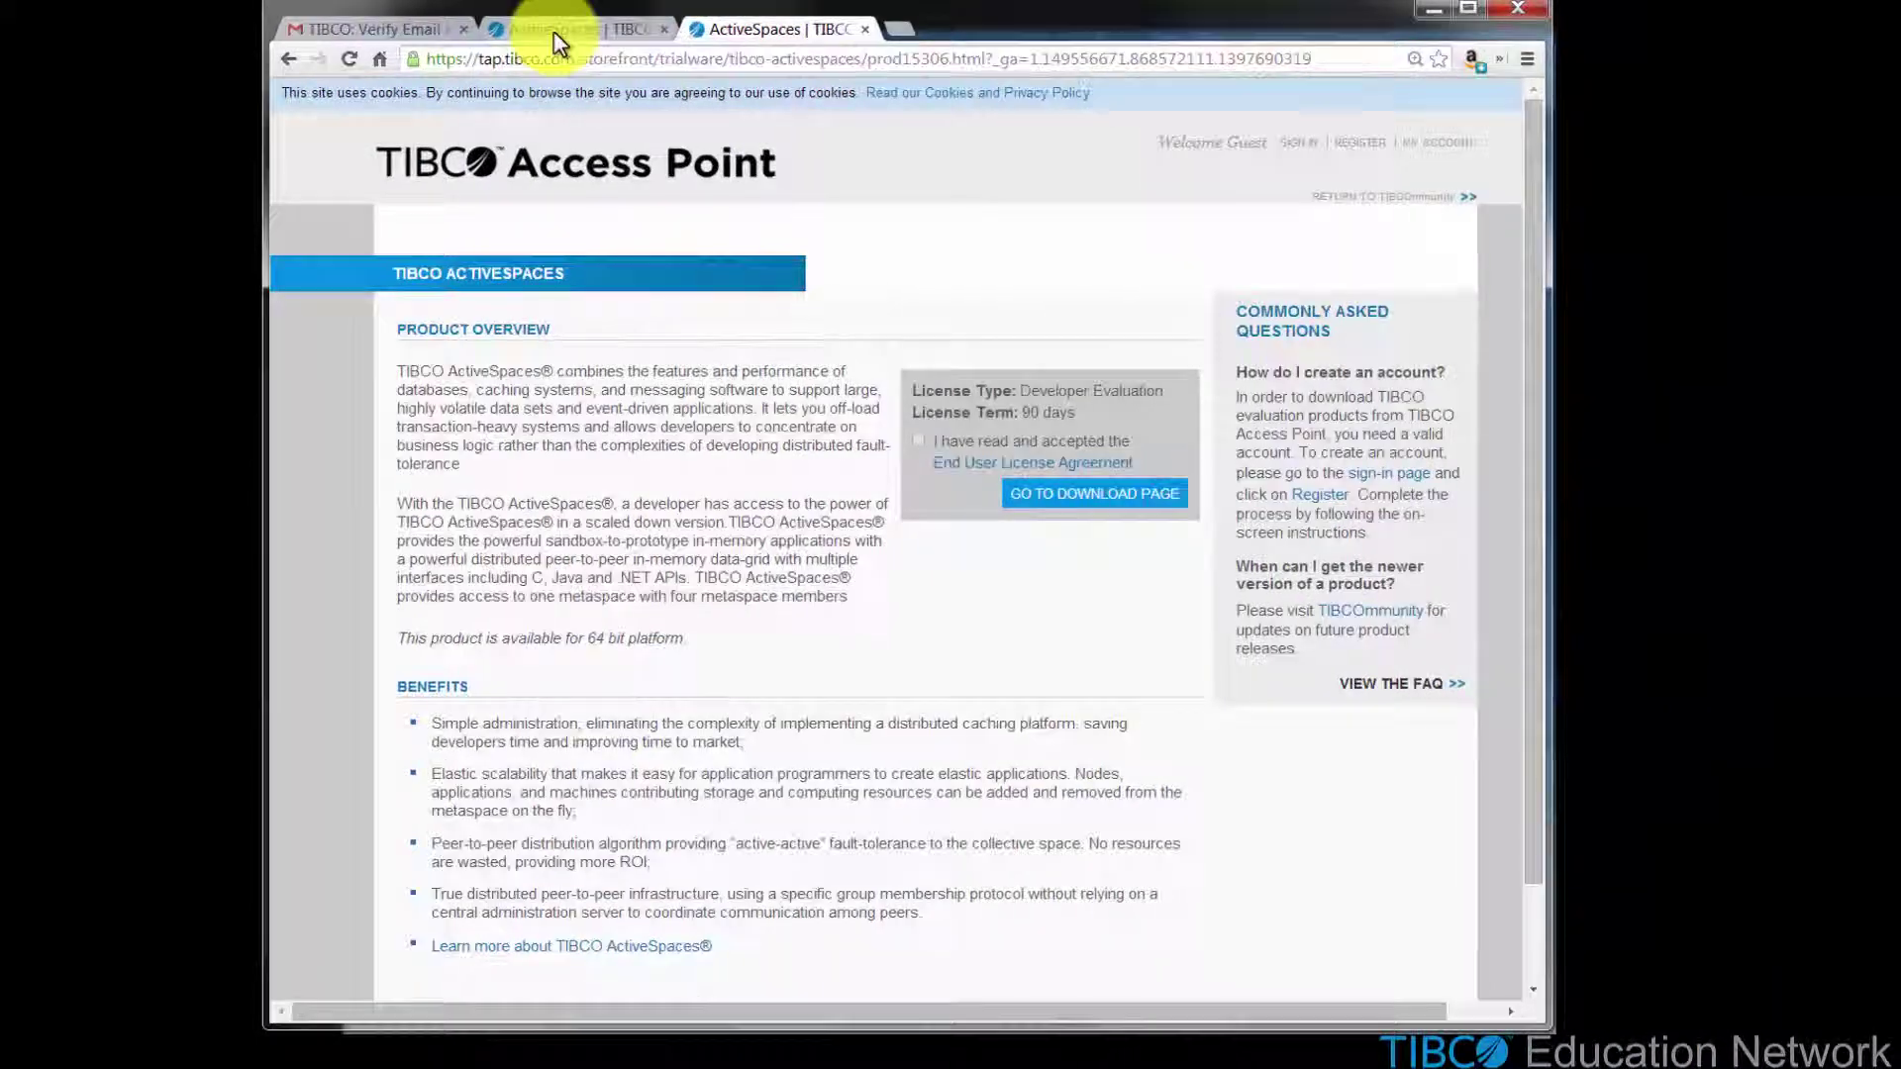
left_click(554, 35)
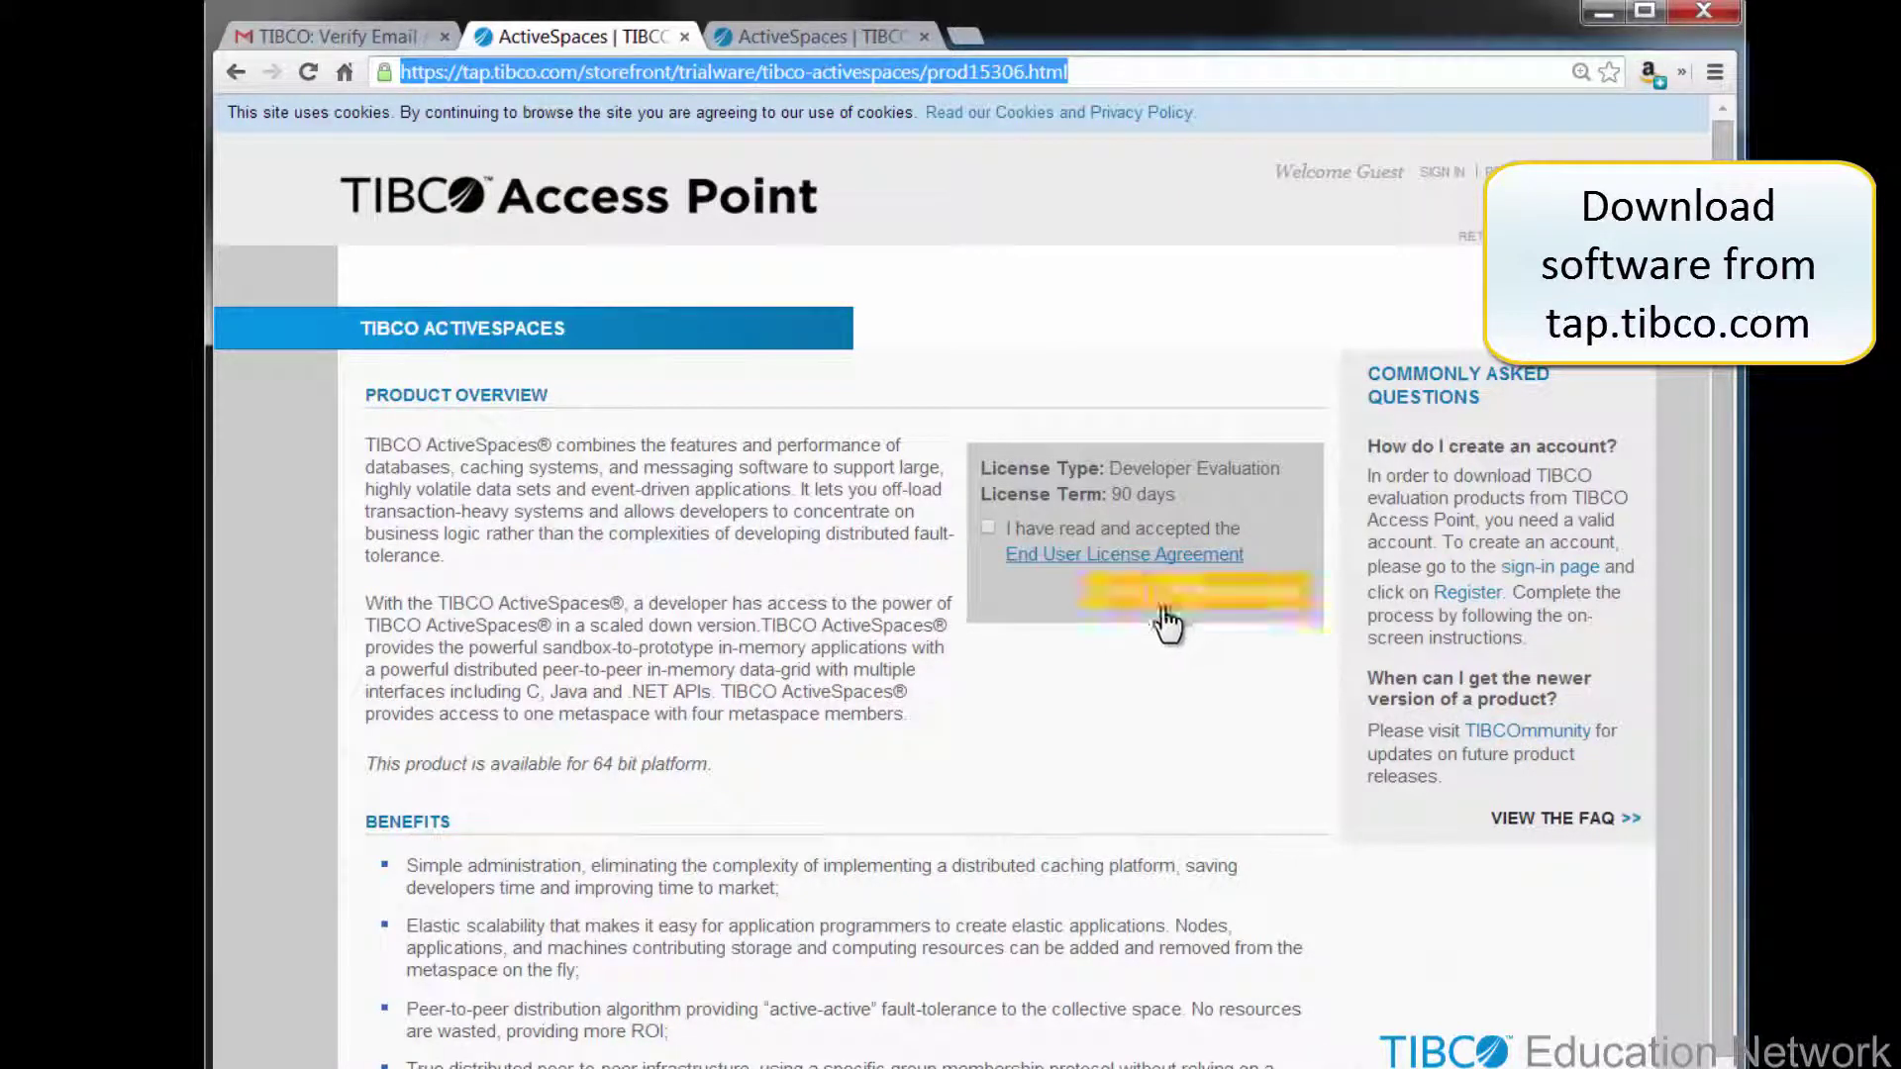
left_click(987, 528)
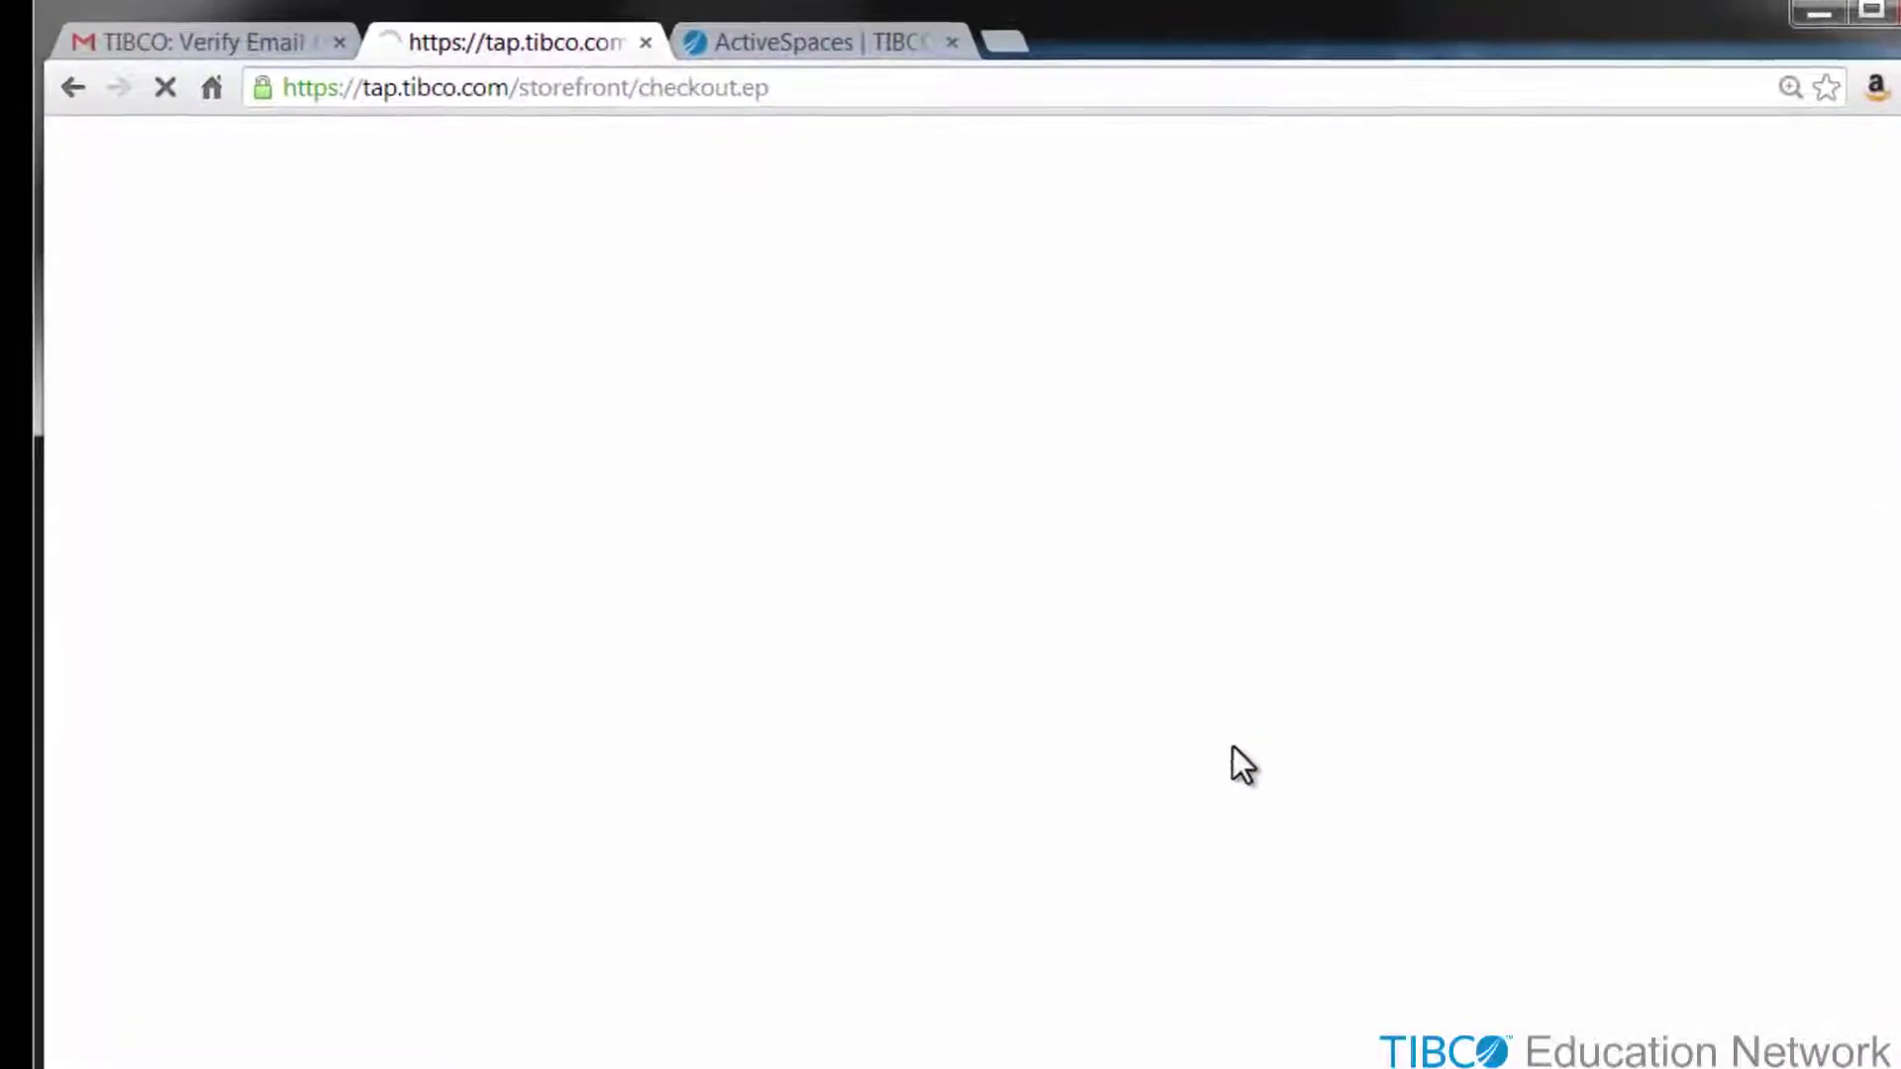
- Sign in with the account e-mail and password, then choose the Windows ActiveSpaces download
left_click(860, 485)
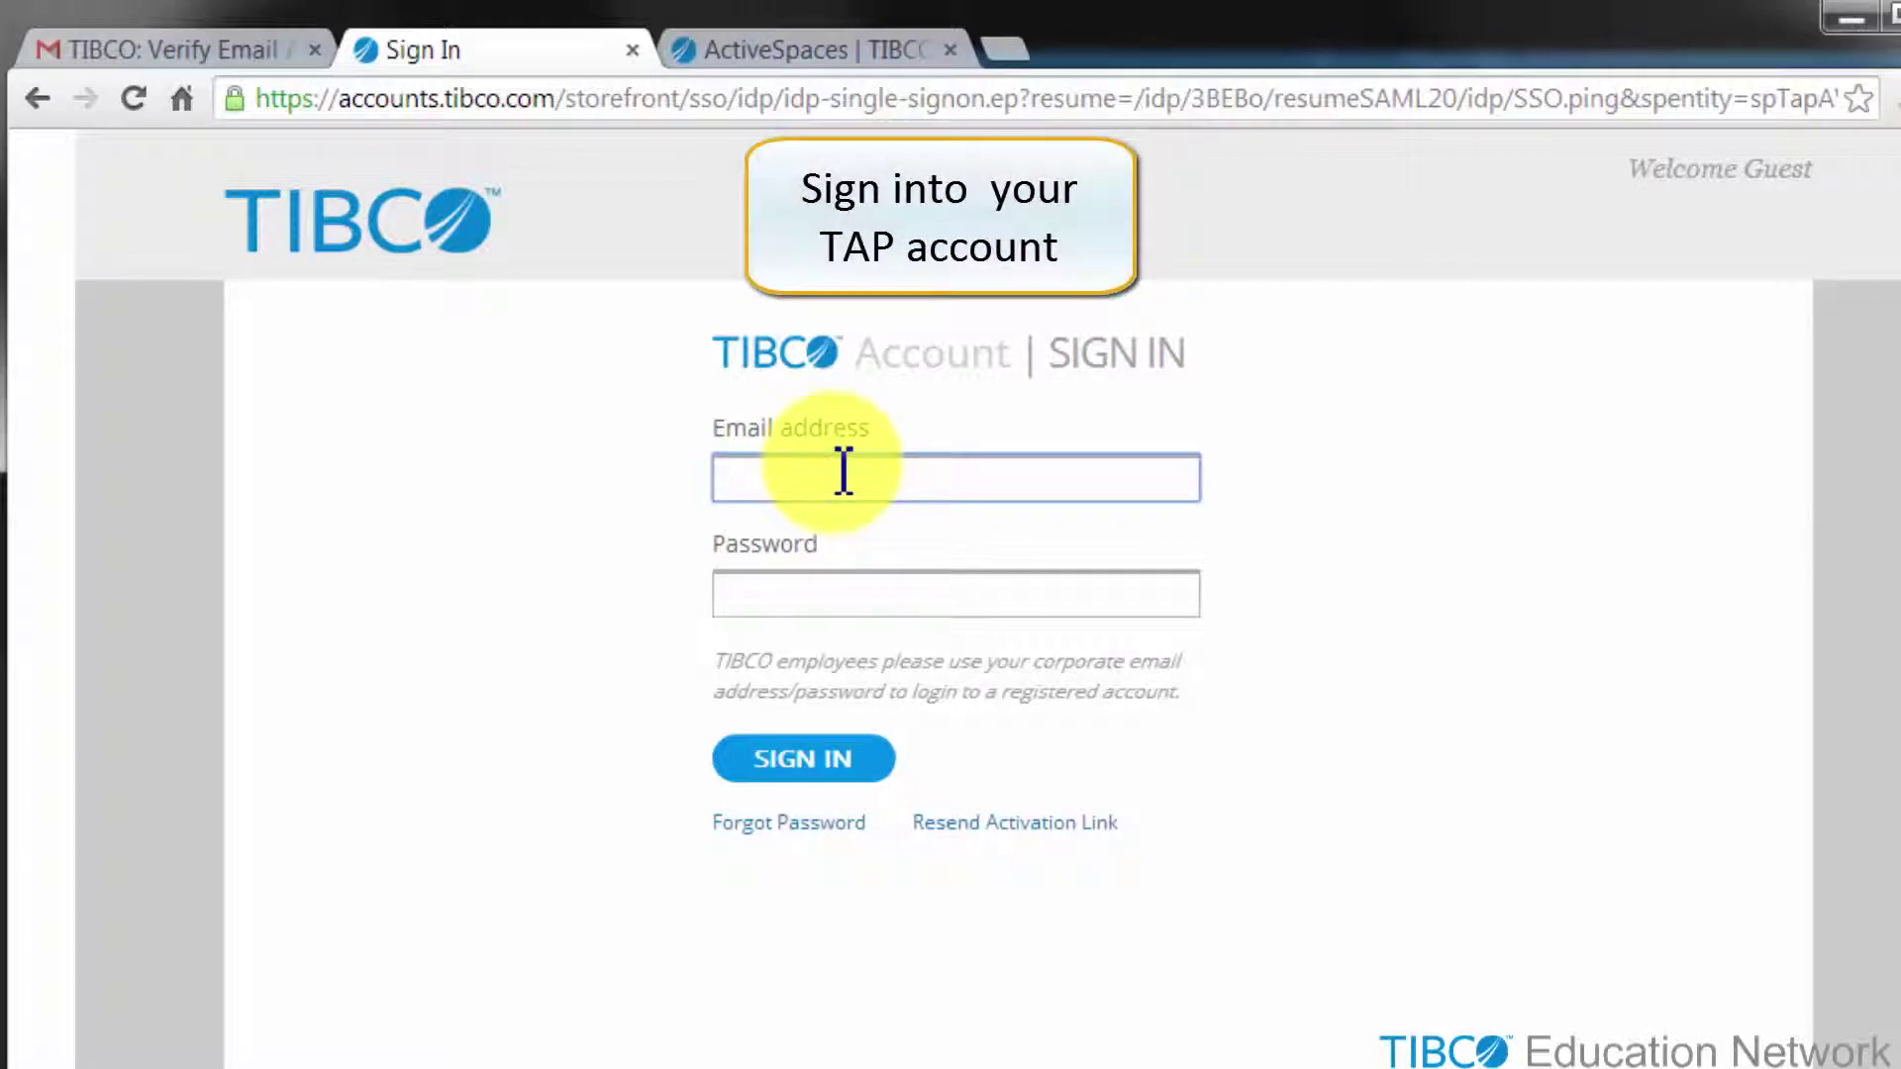
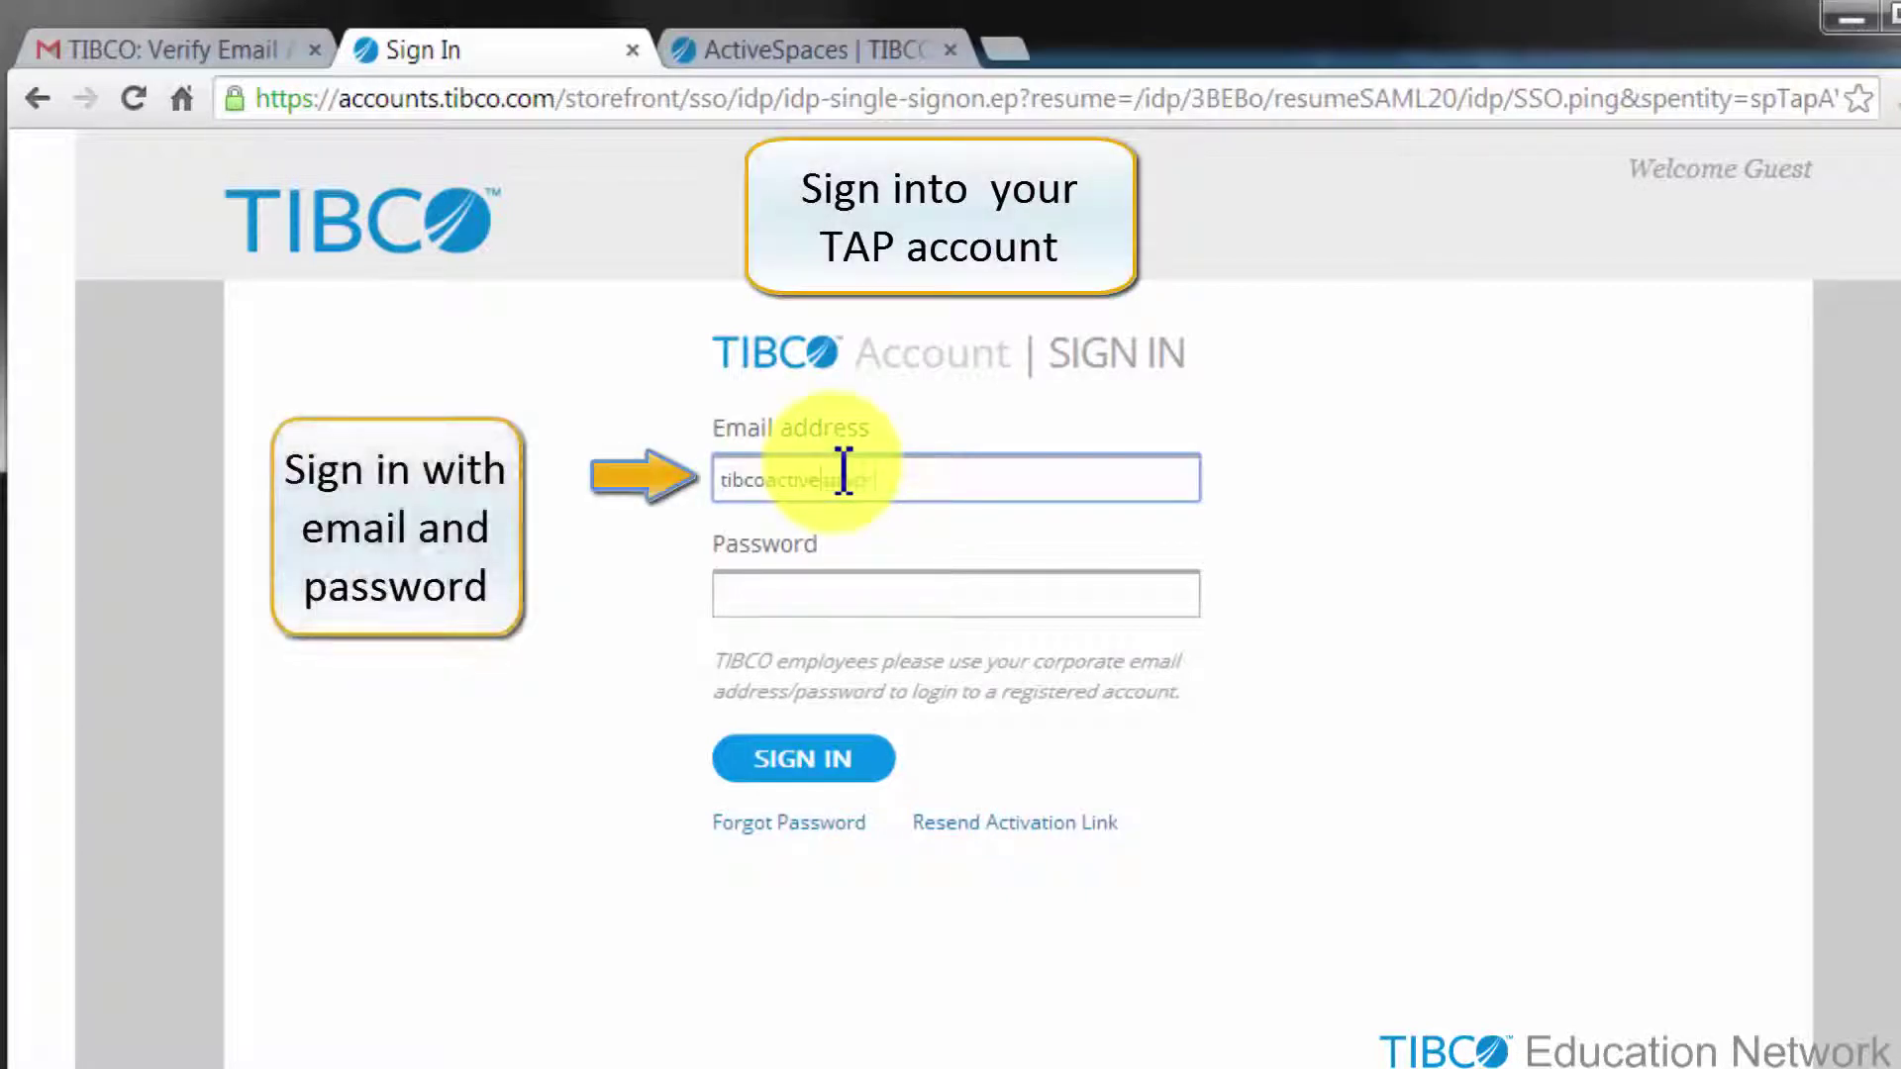
key("Tab")
type("•••••••")
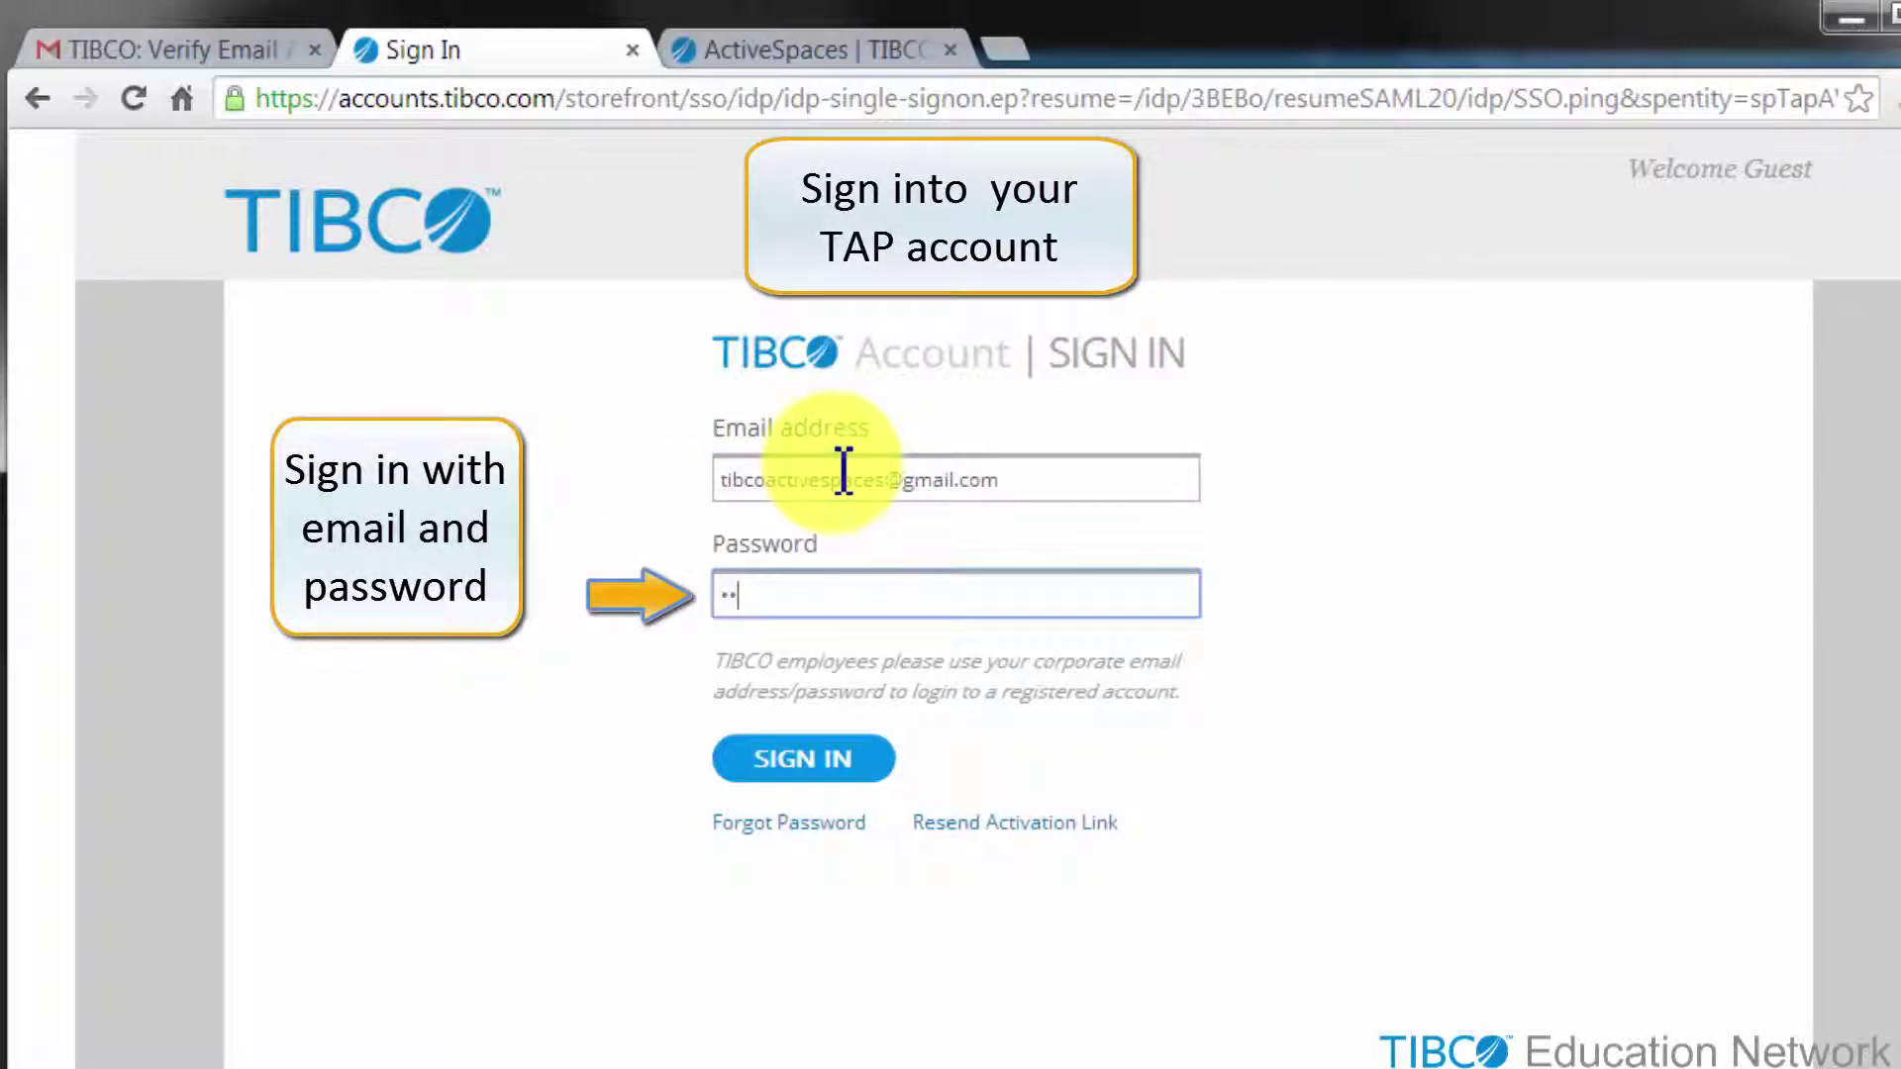
left_click(811, 768)
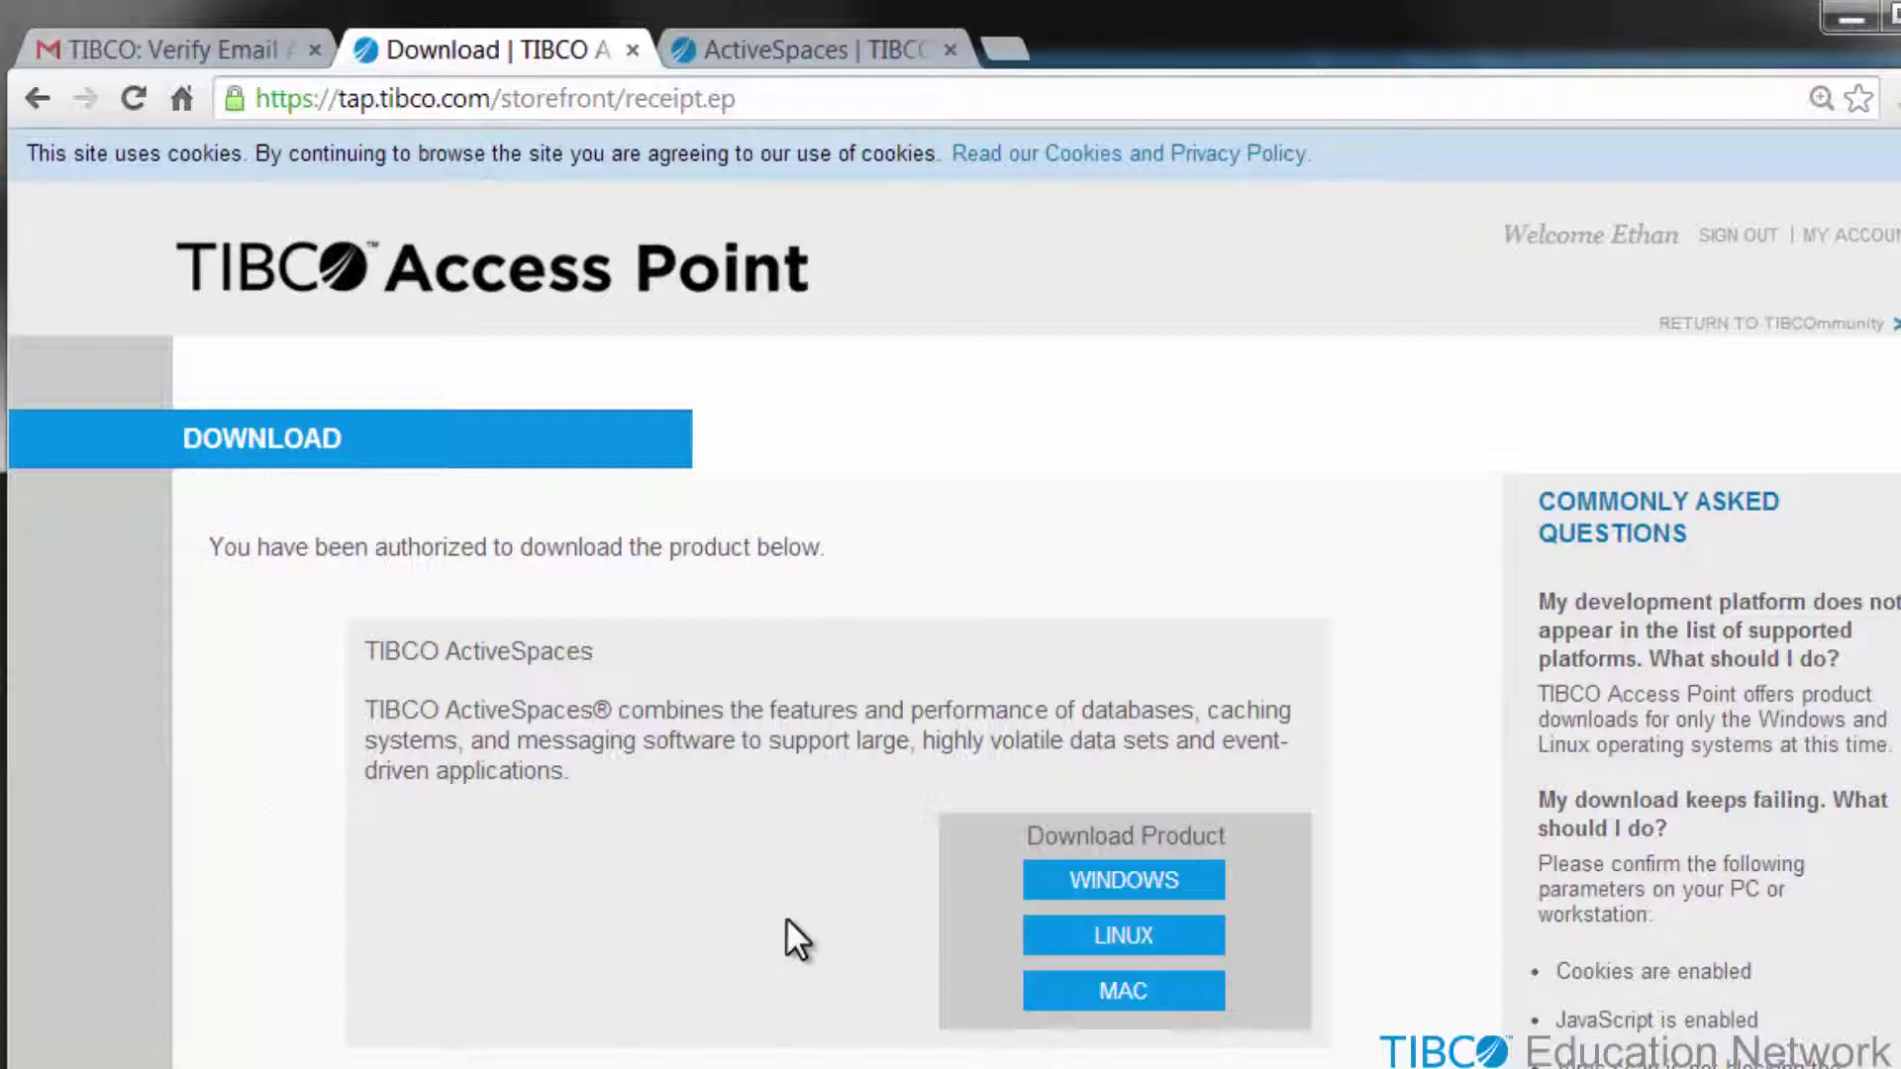
left_click(1149, 884)
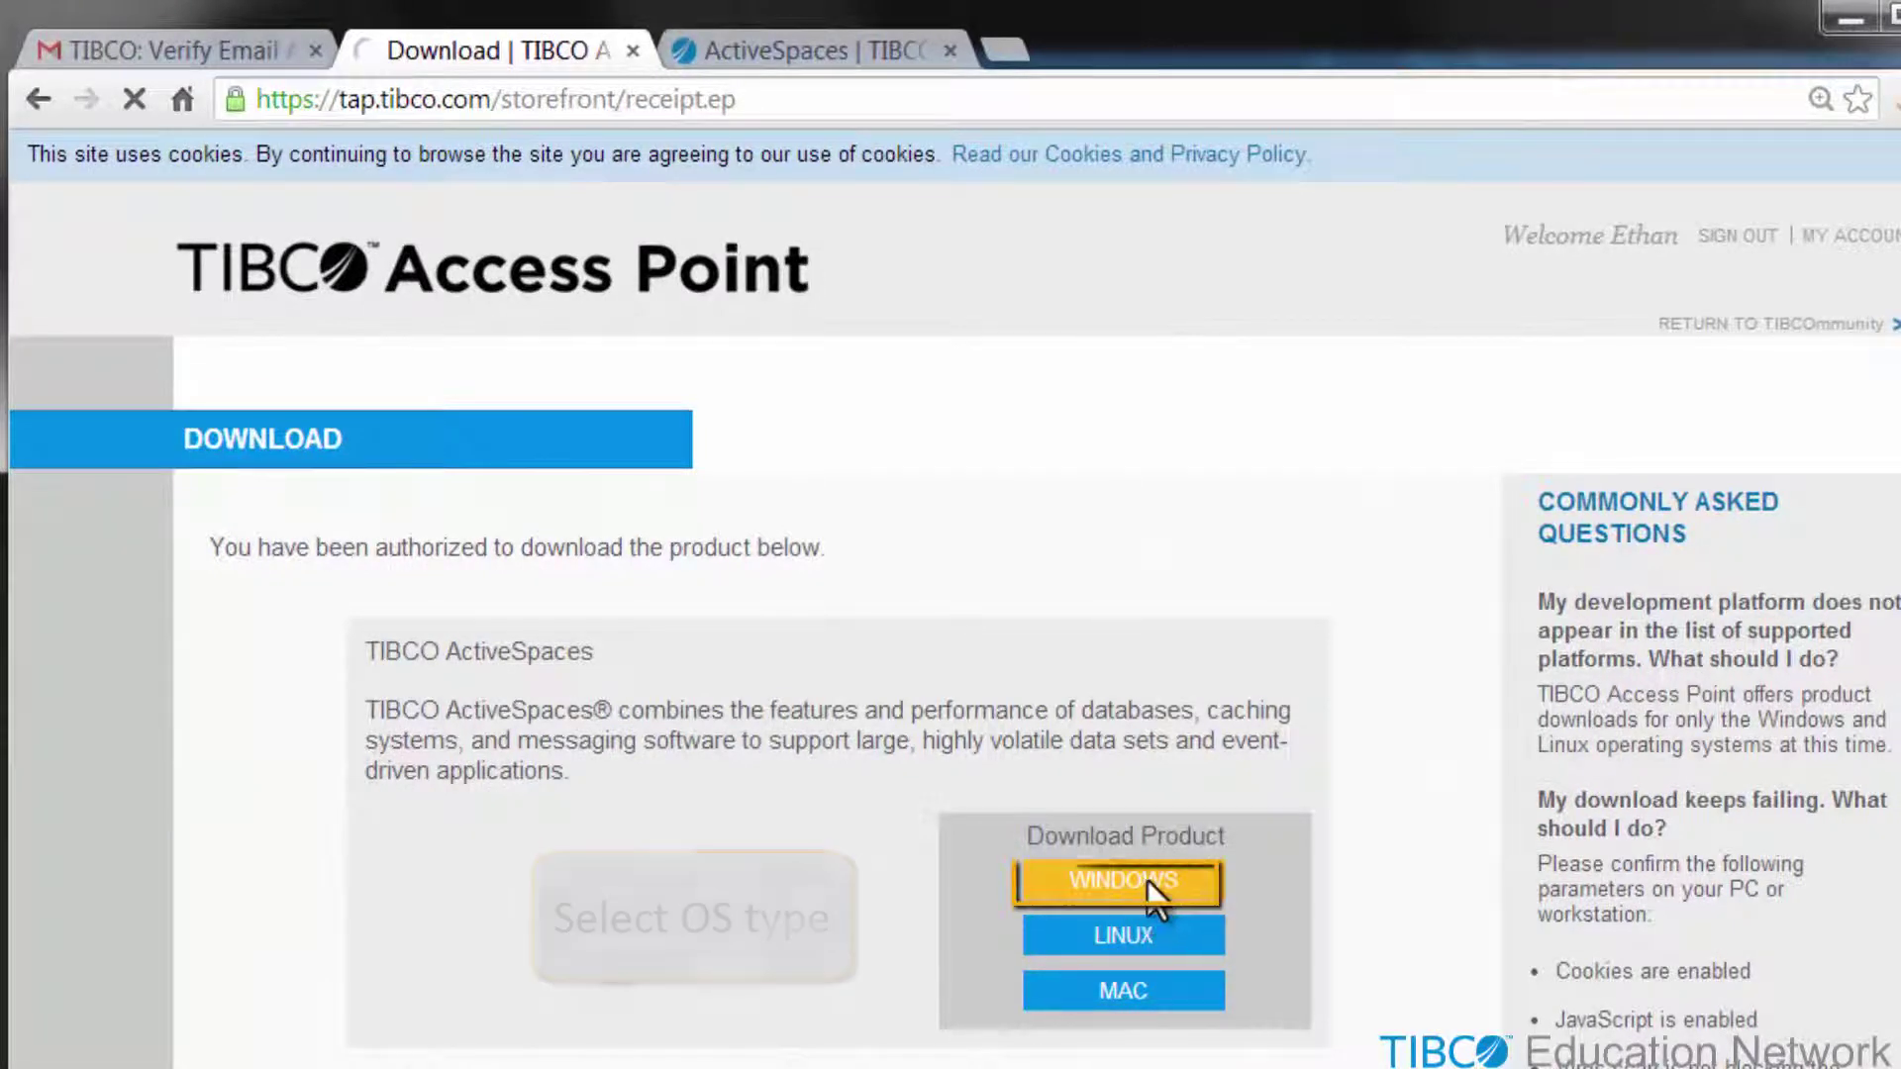
left_click(1147, 879)
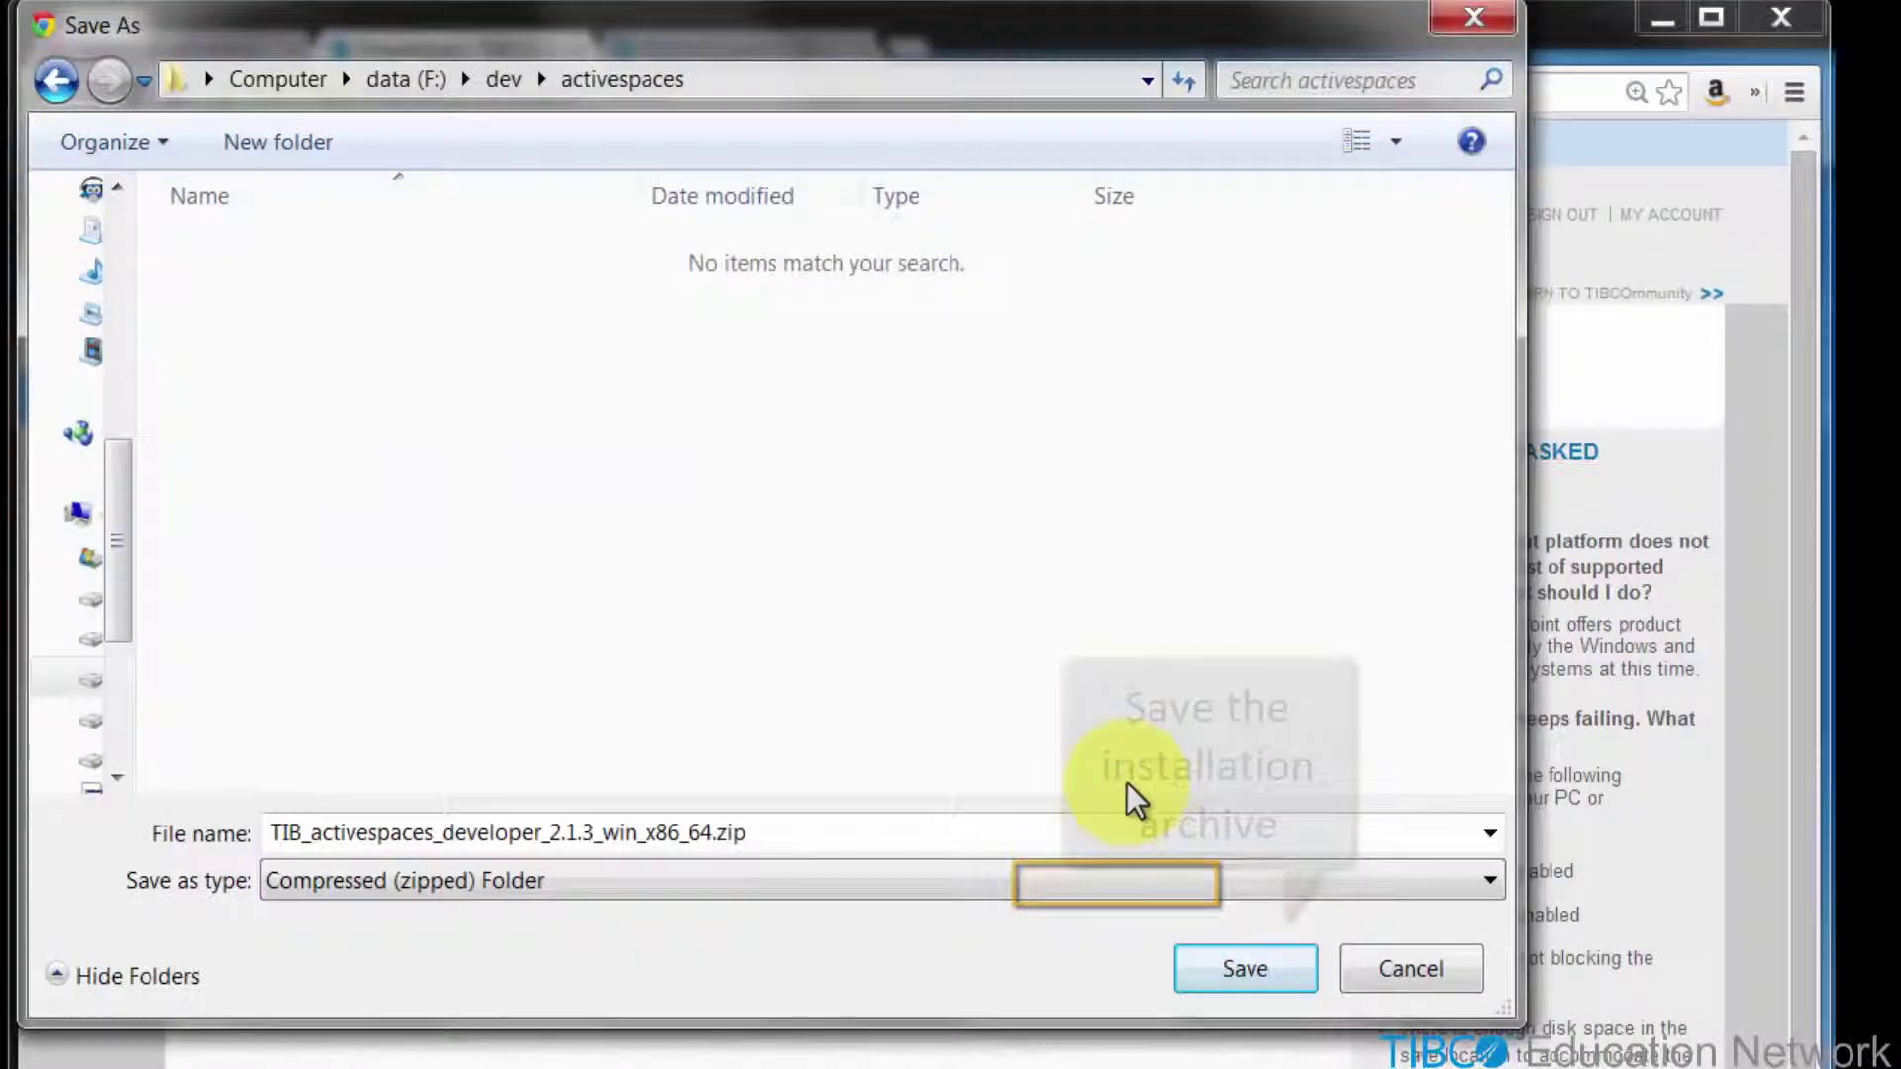
- Save TIB_activespaces_developer_2.1.3_win_x86_64.zip from the Save As dialog
left_click(1224, 963)
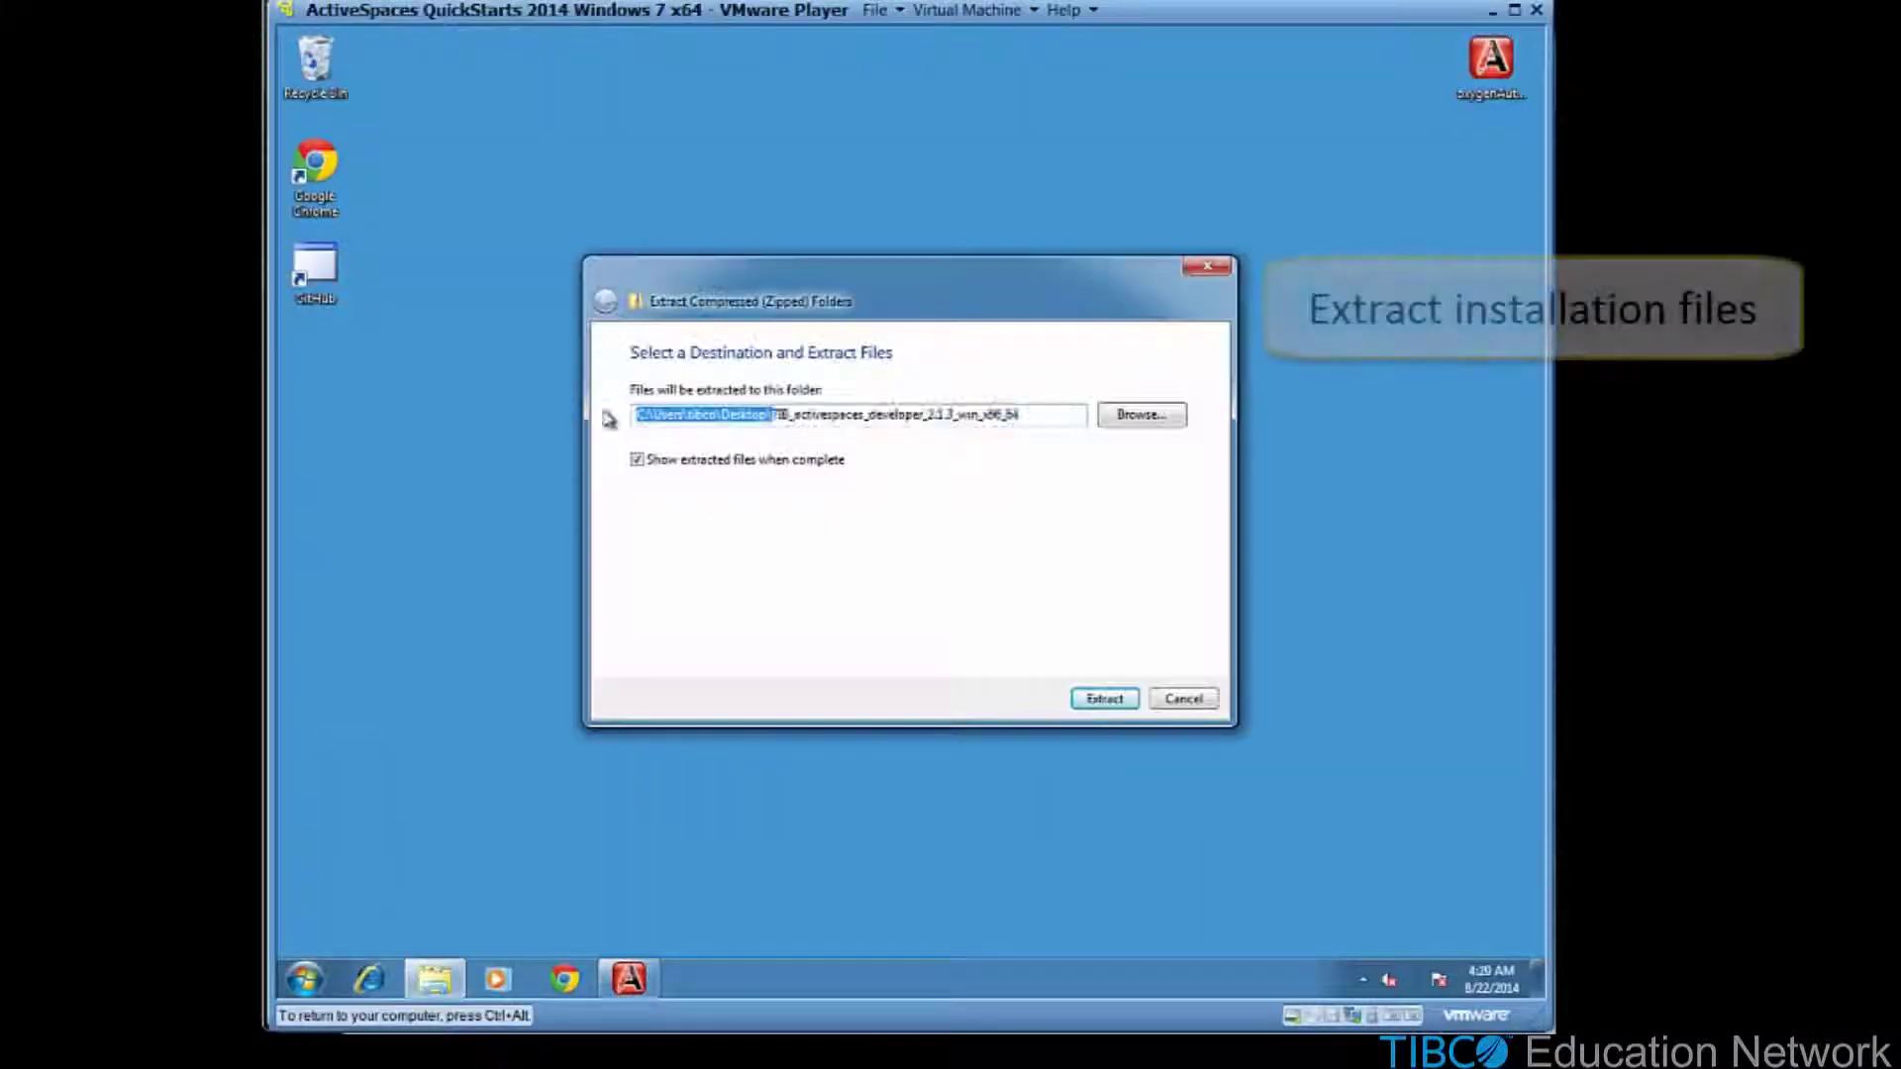
- Extract the ActiveSpaces zip and run TIBCOUniversalInstaller-x86-64 as administrator, approving the UAC prompt
left_click(1105, 699)
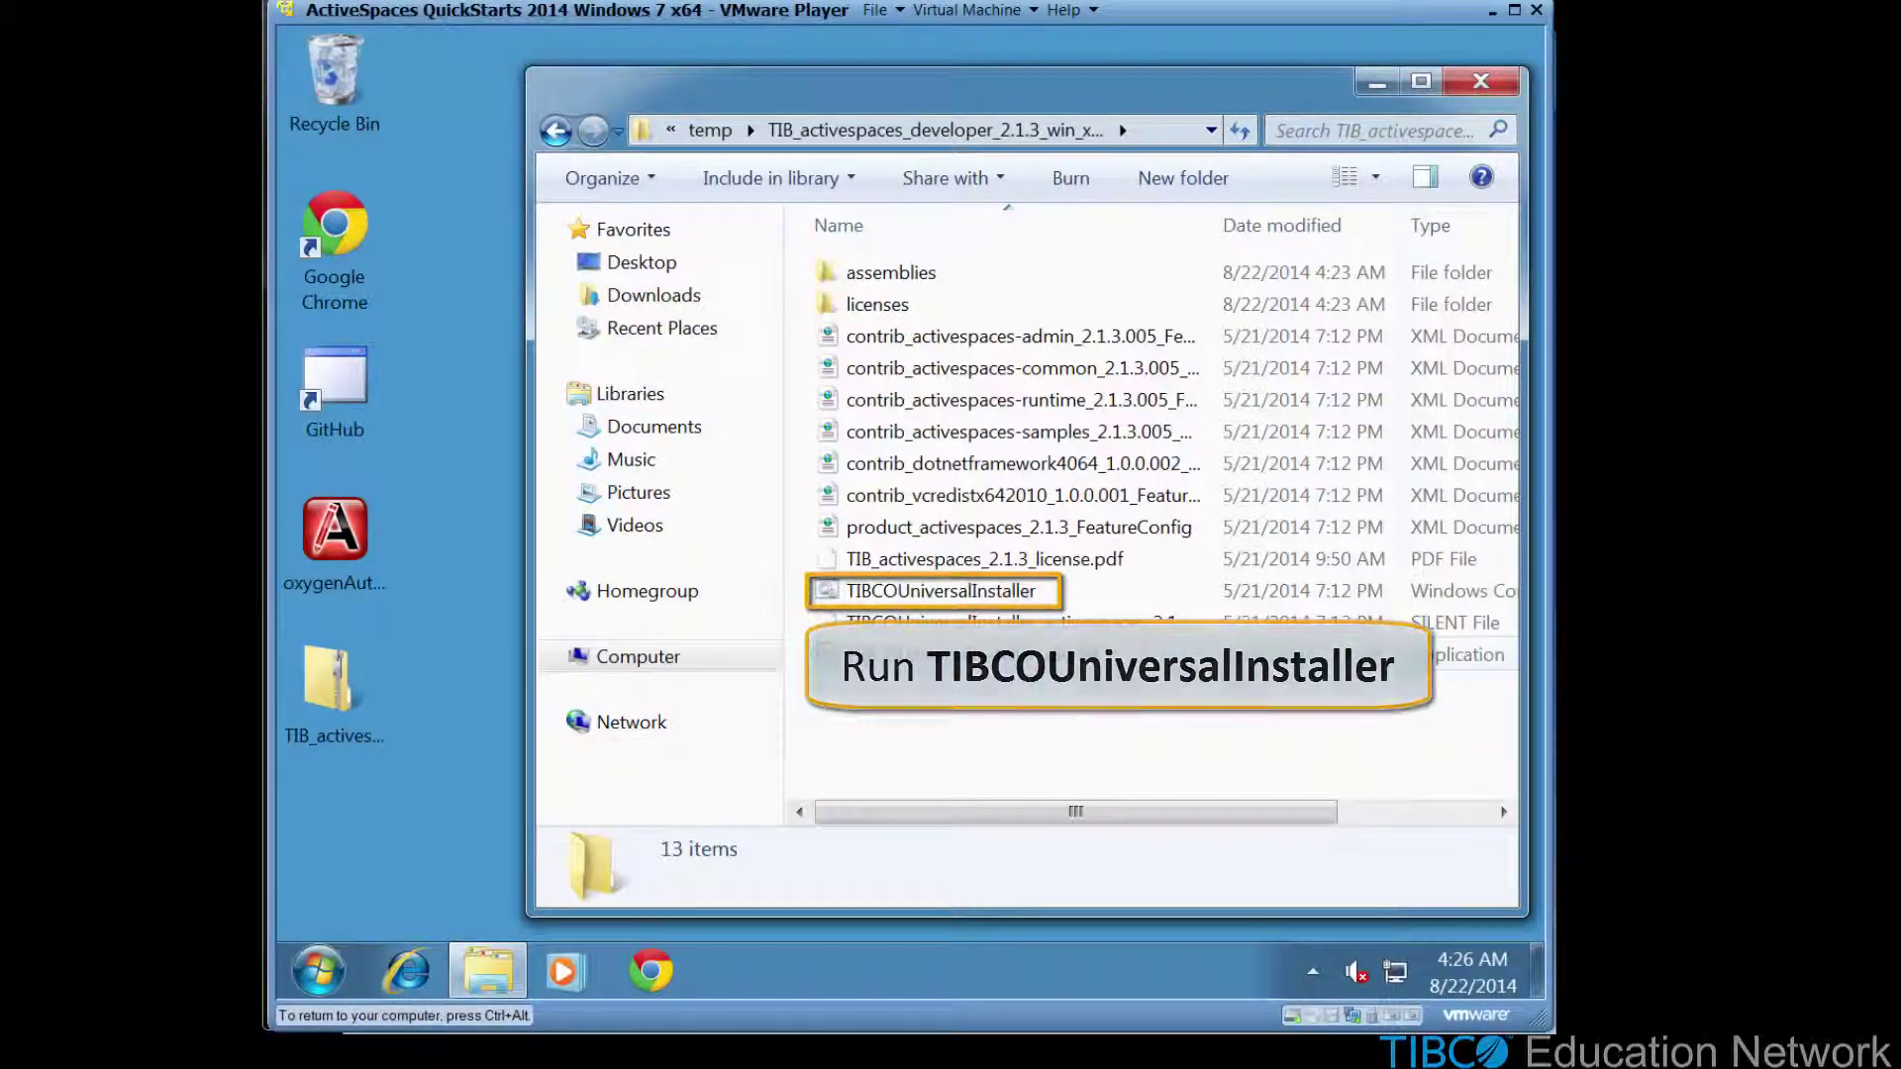
right_click(899, 654)
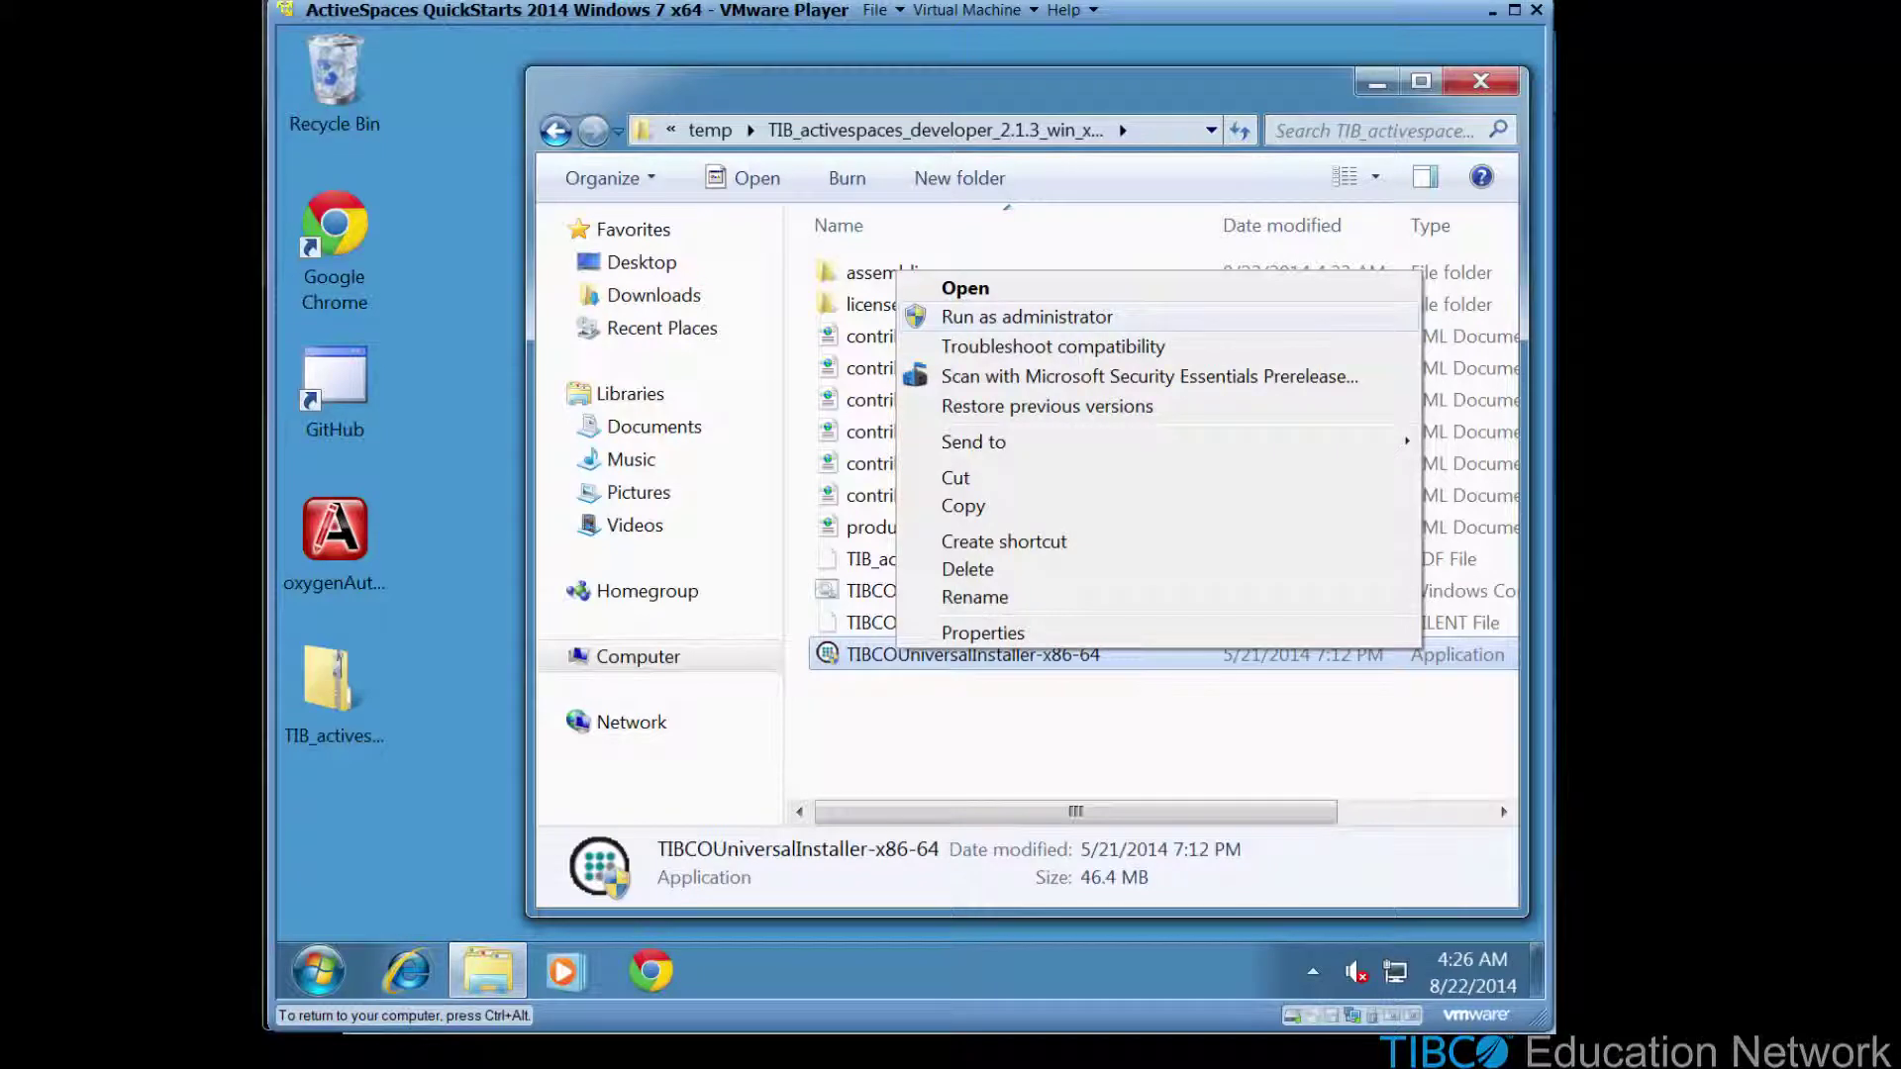
left_click(1027, 317)
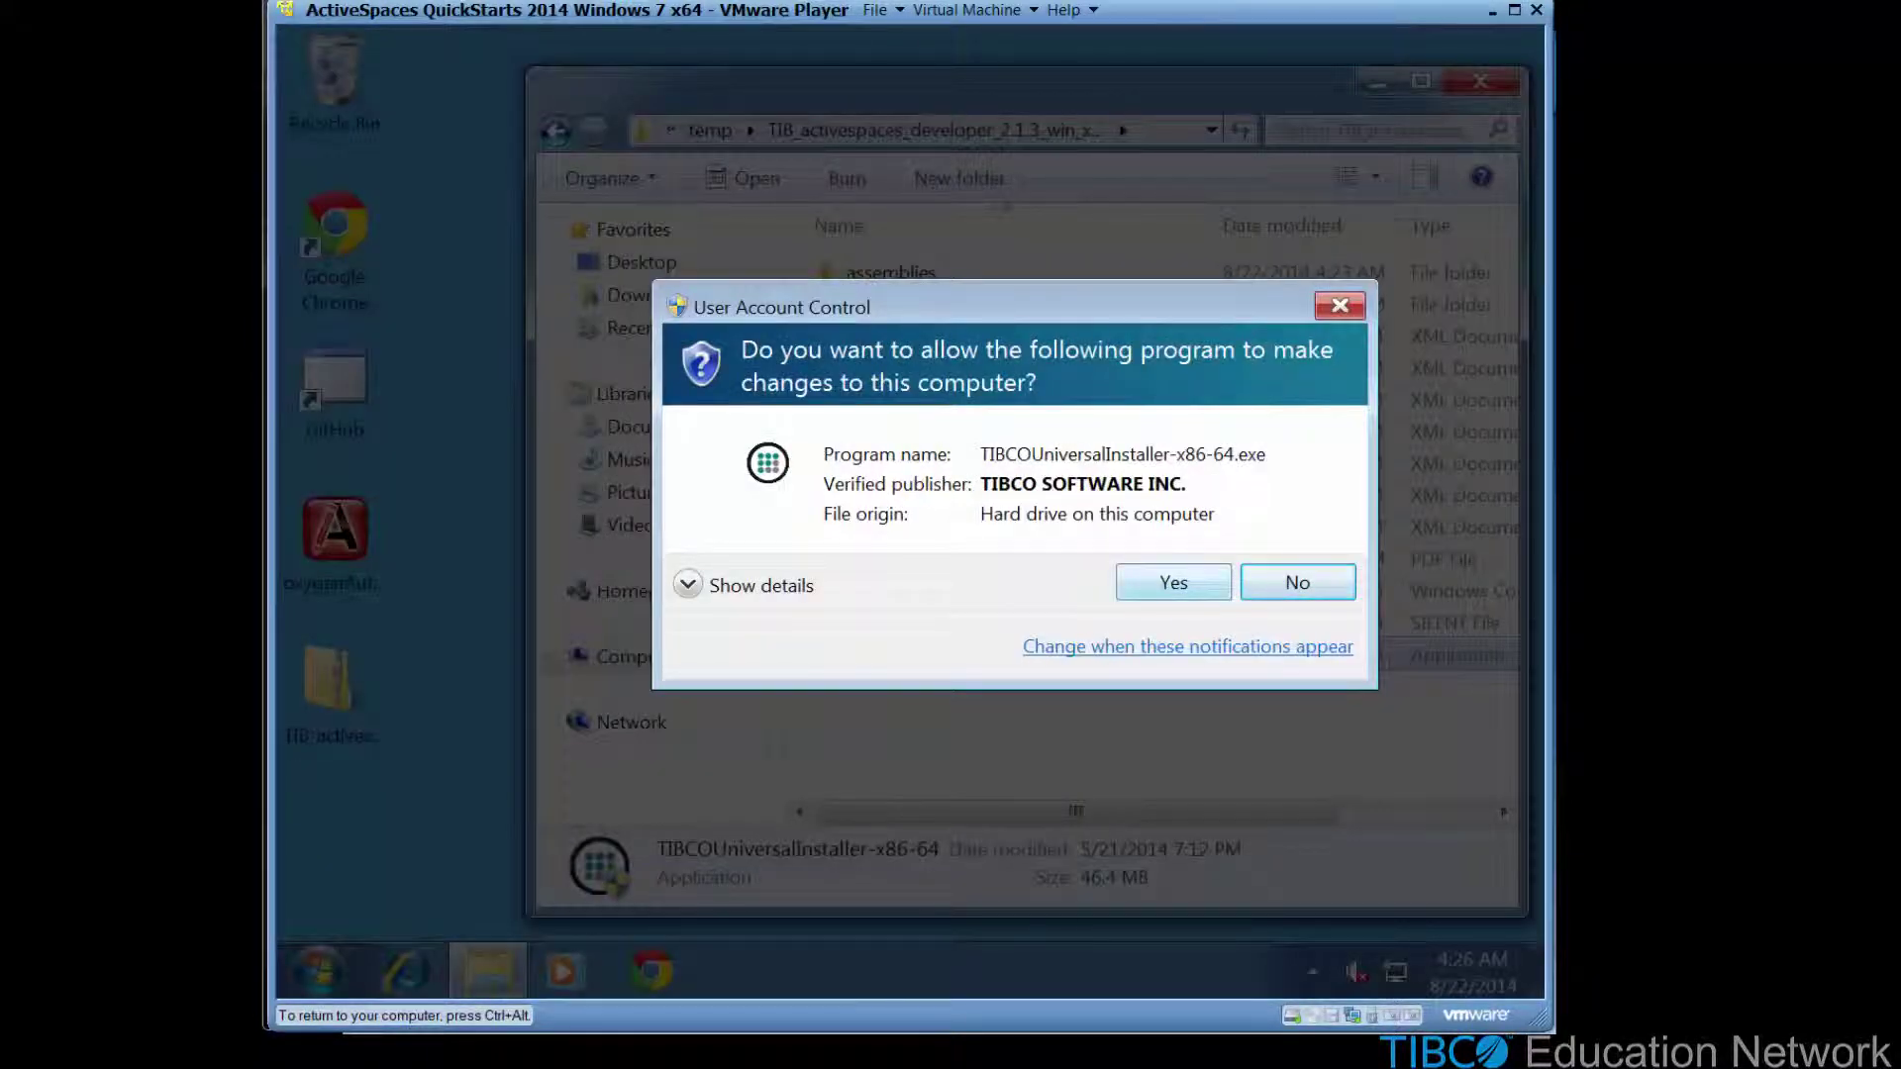
key("Return")
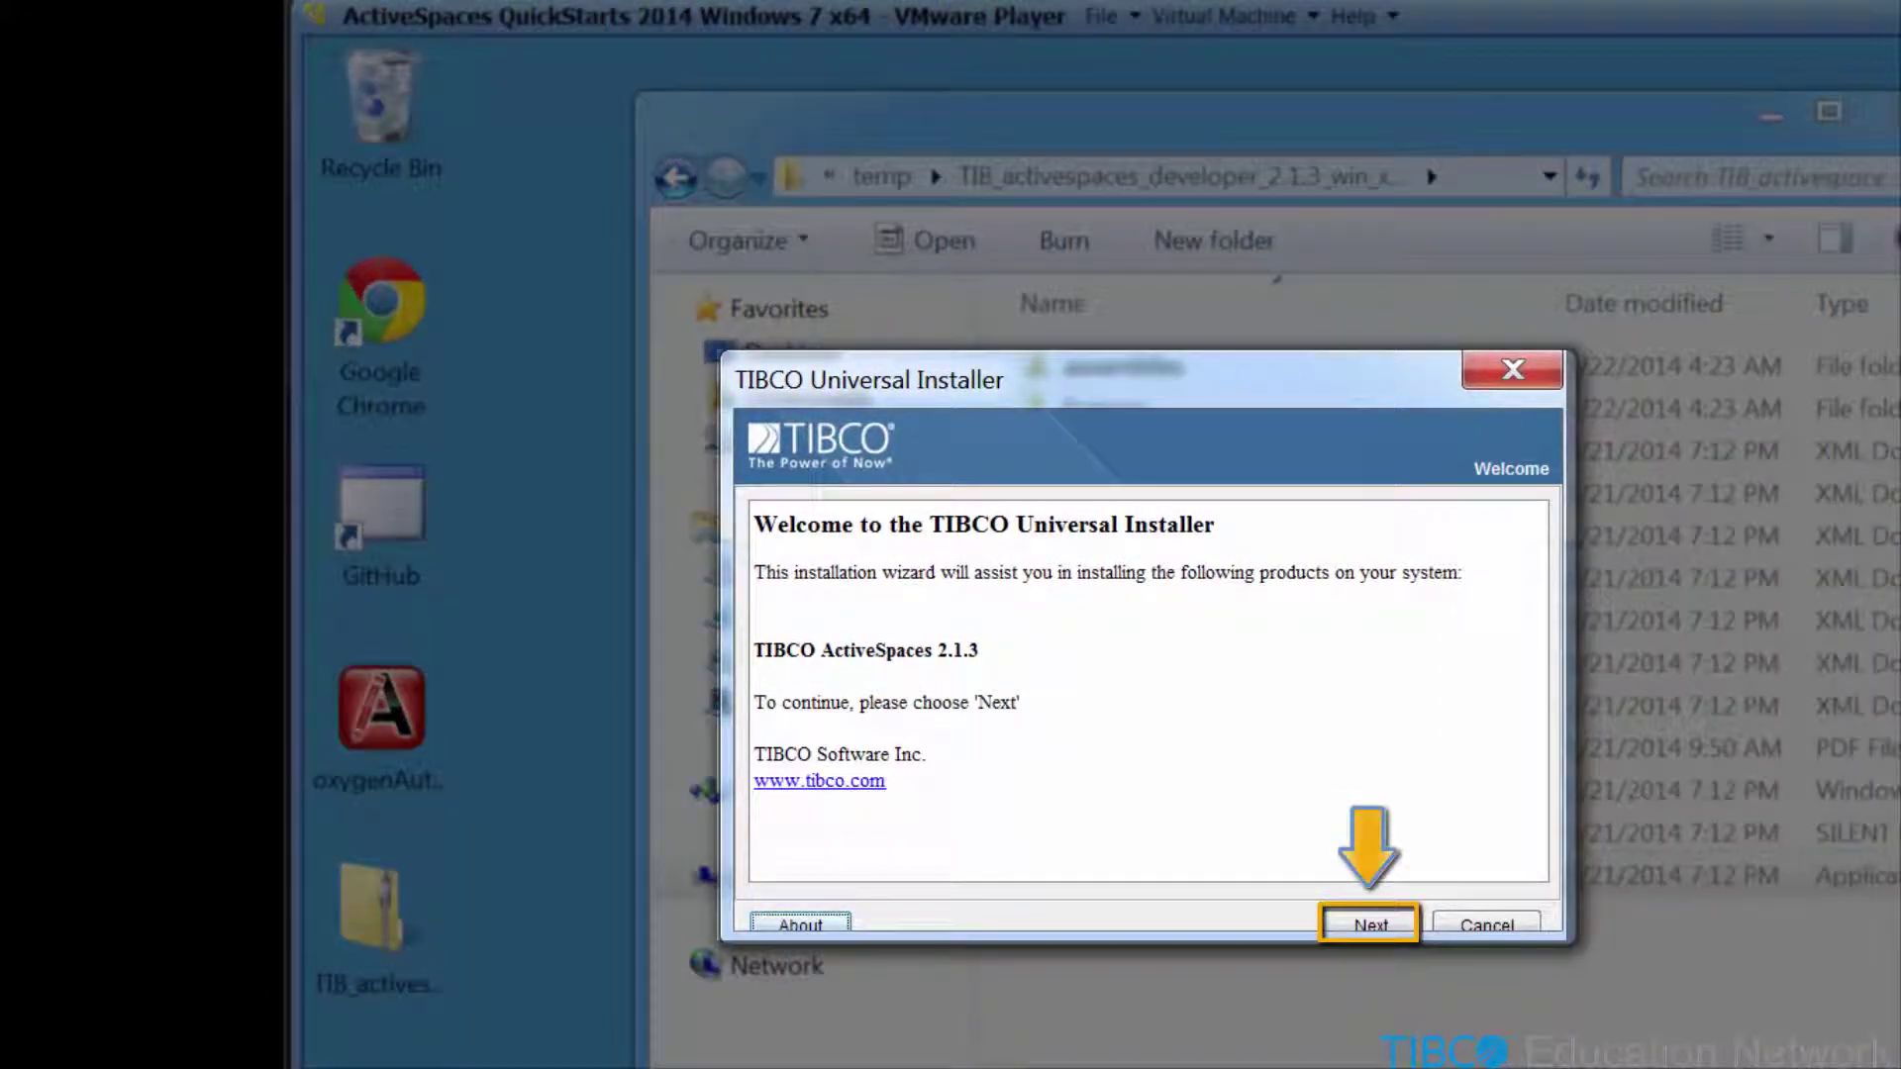
- Accept the license agreement and advance to the Pre-Install Summary (Typical features, TIBCO_HOME C:\tibco)
key("Return")
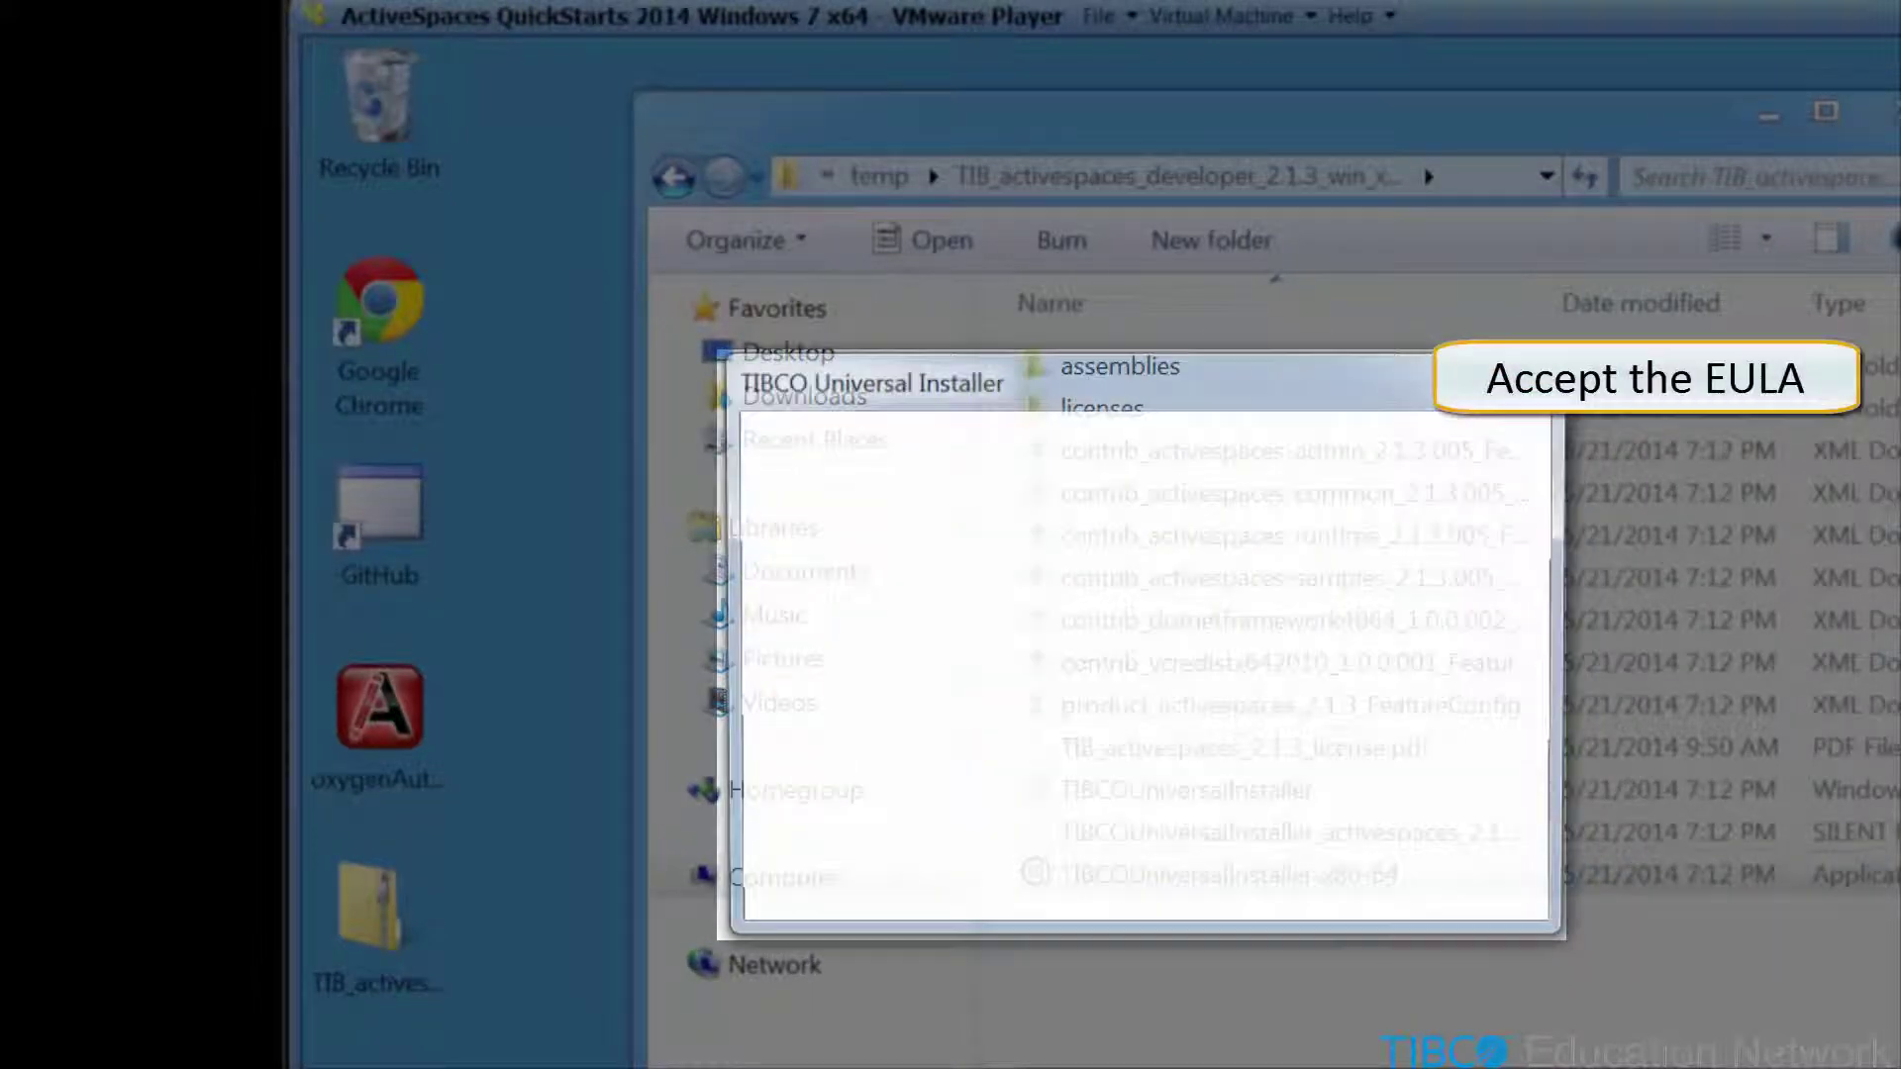
left_click(765, 850)
scroll(1129, 673, "down", 20)
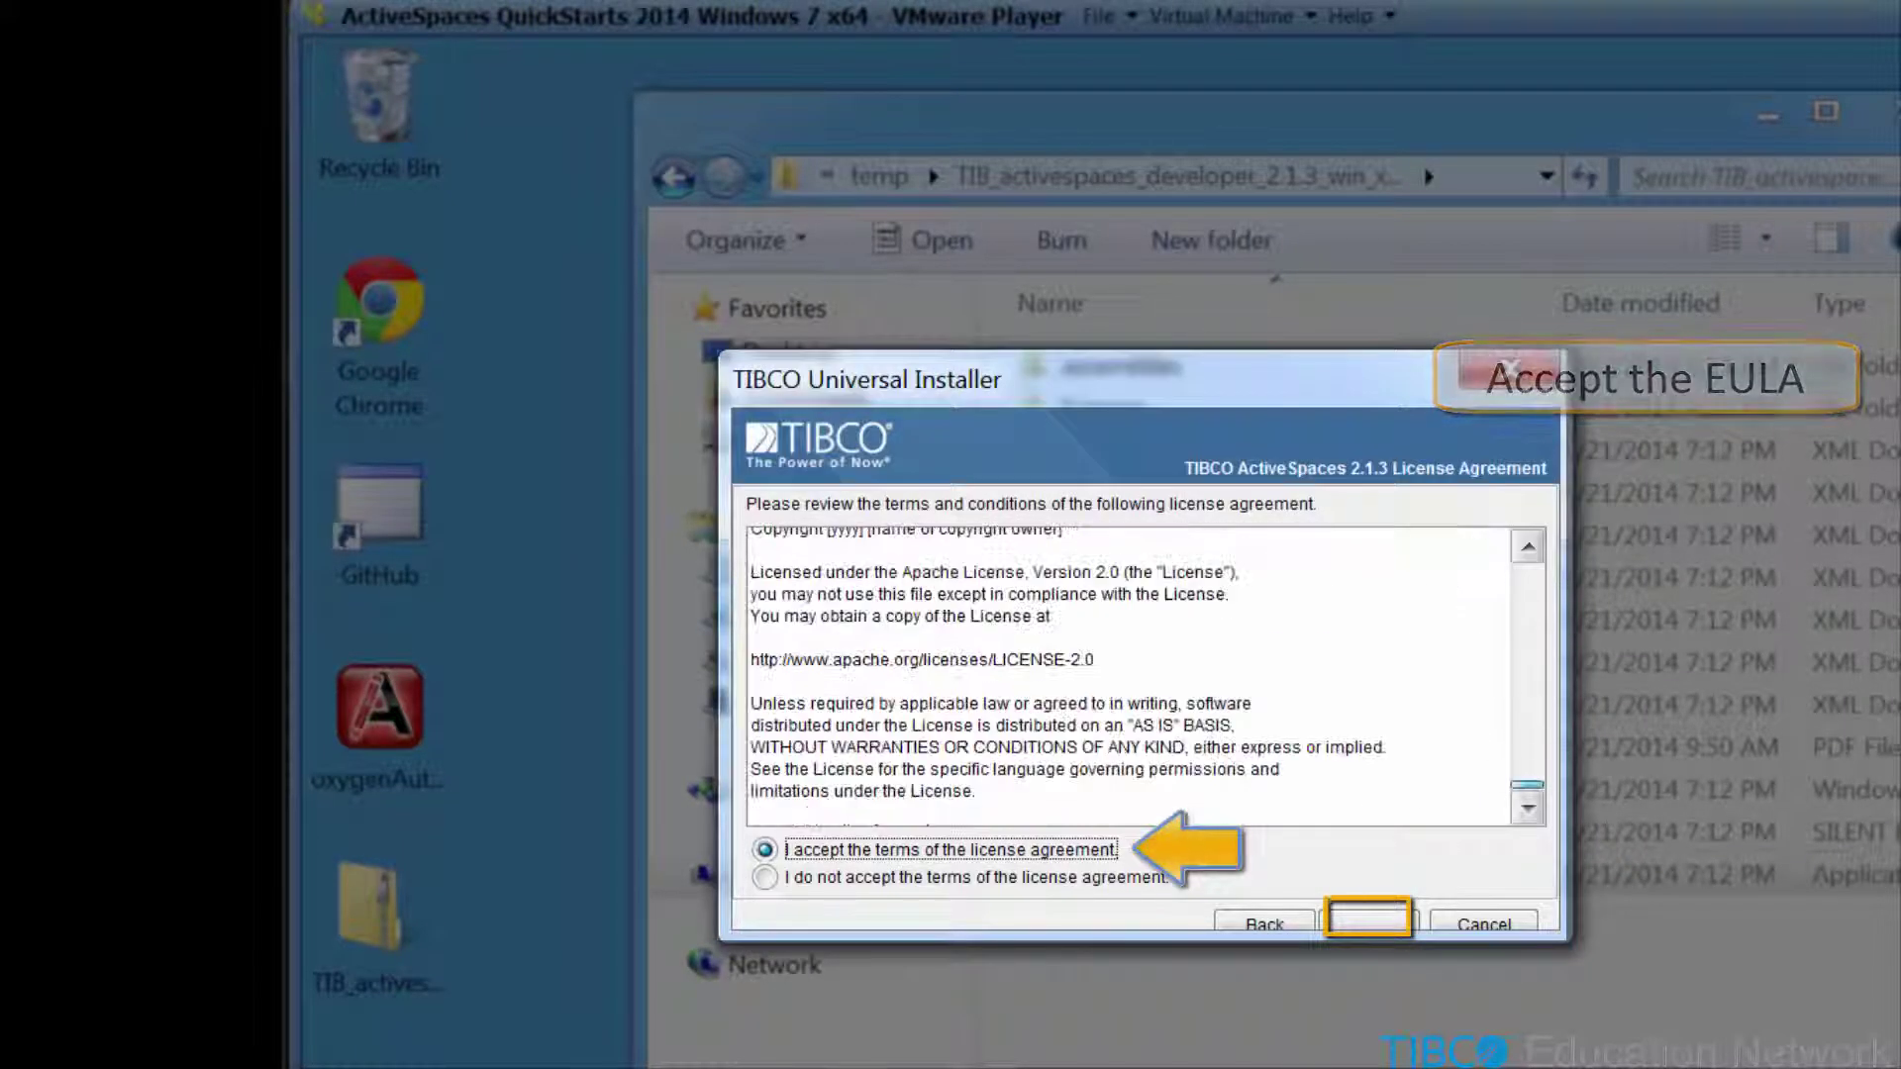
key("Return")
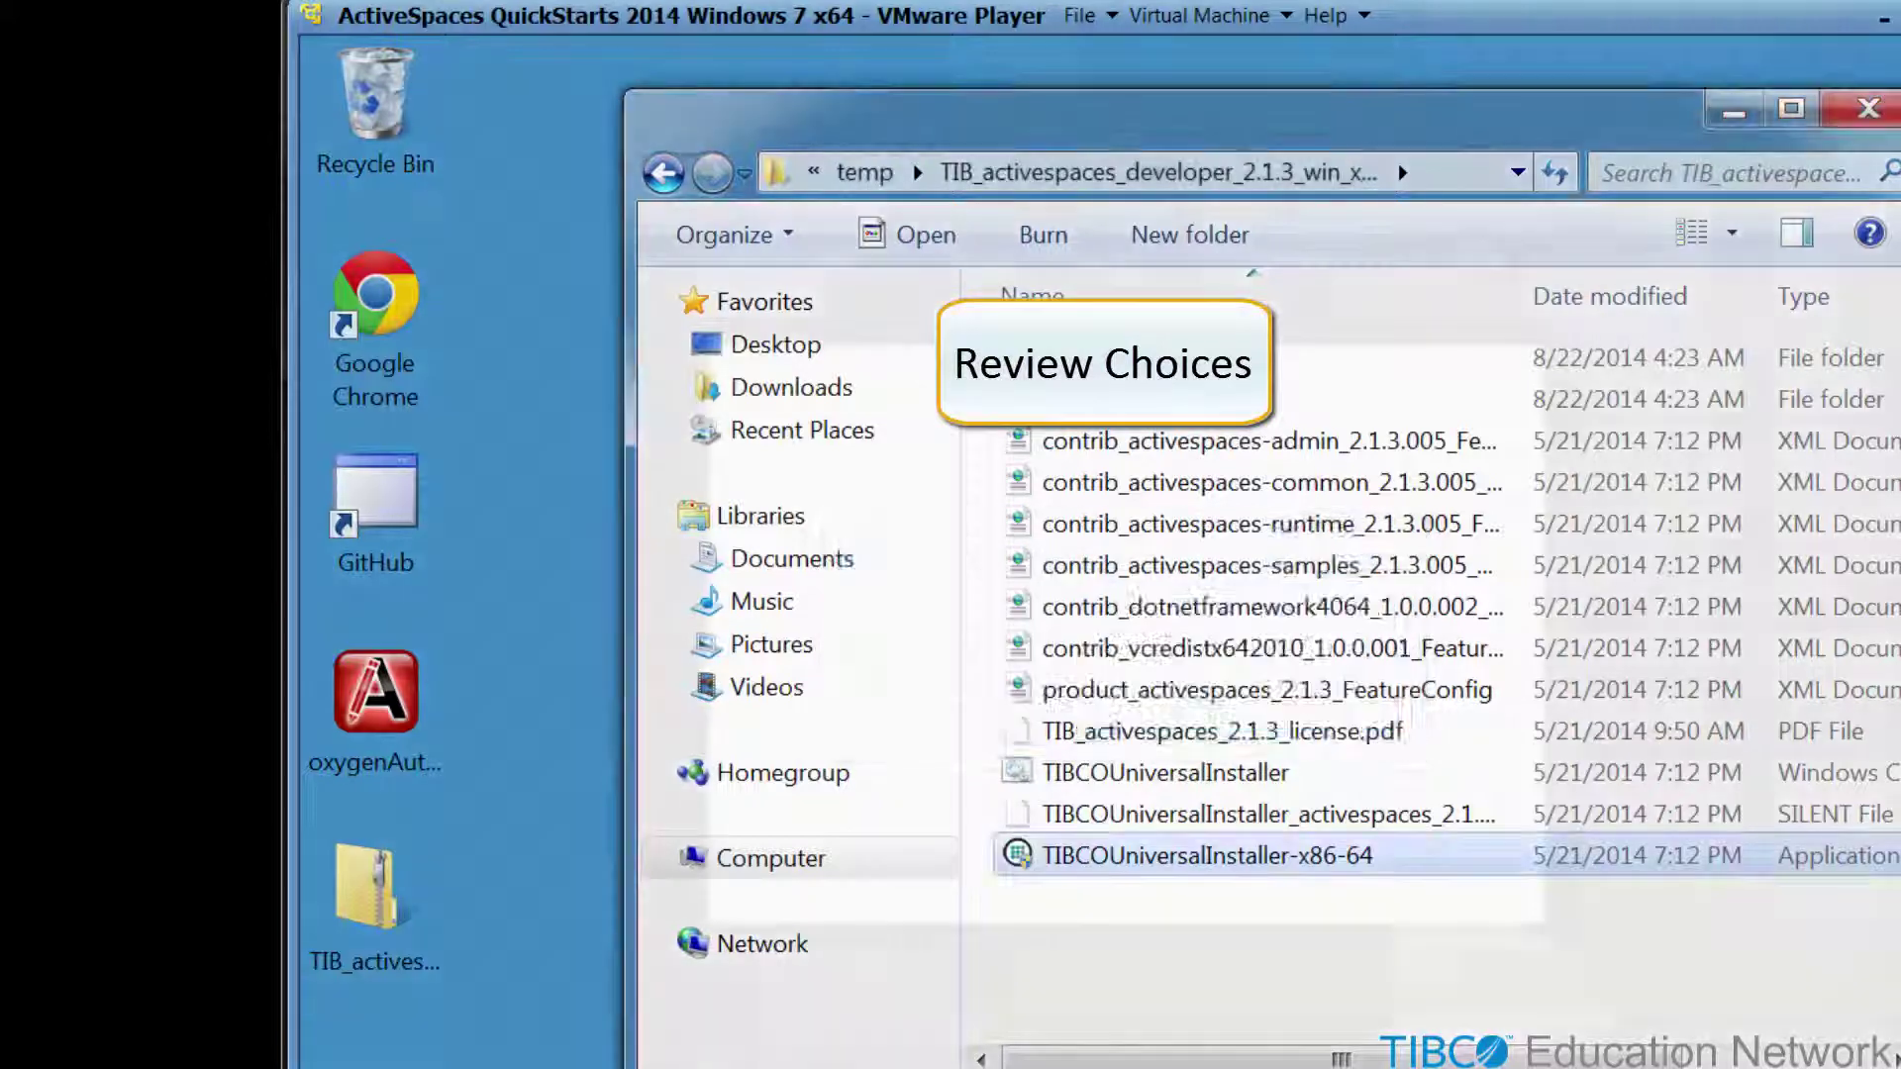
scroll(1109, 683, "down", 2)
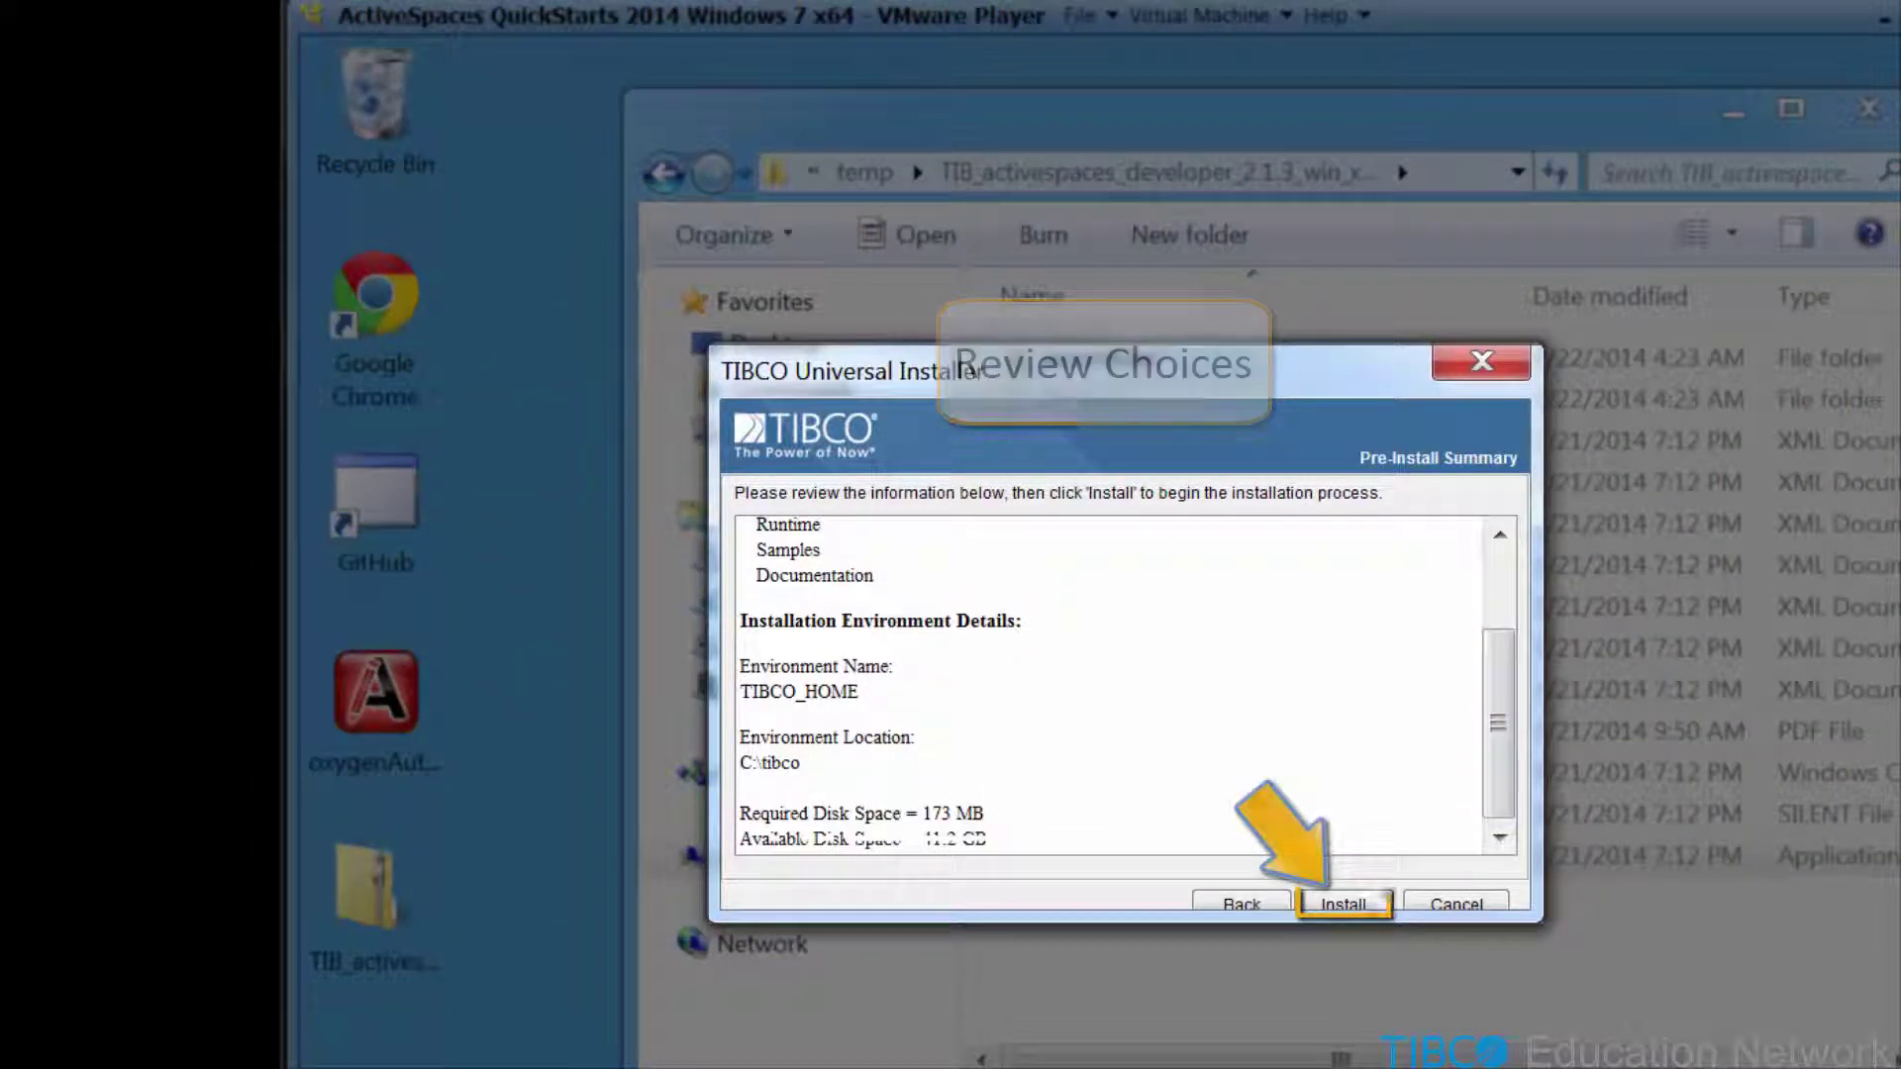
- Install ActiveSpaces 2.1.3 and review the post-install summary of Runtime, Samples and Documentation
key("Return")
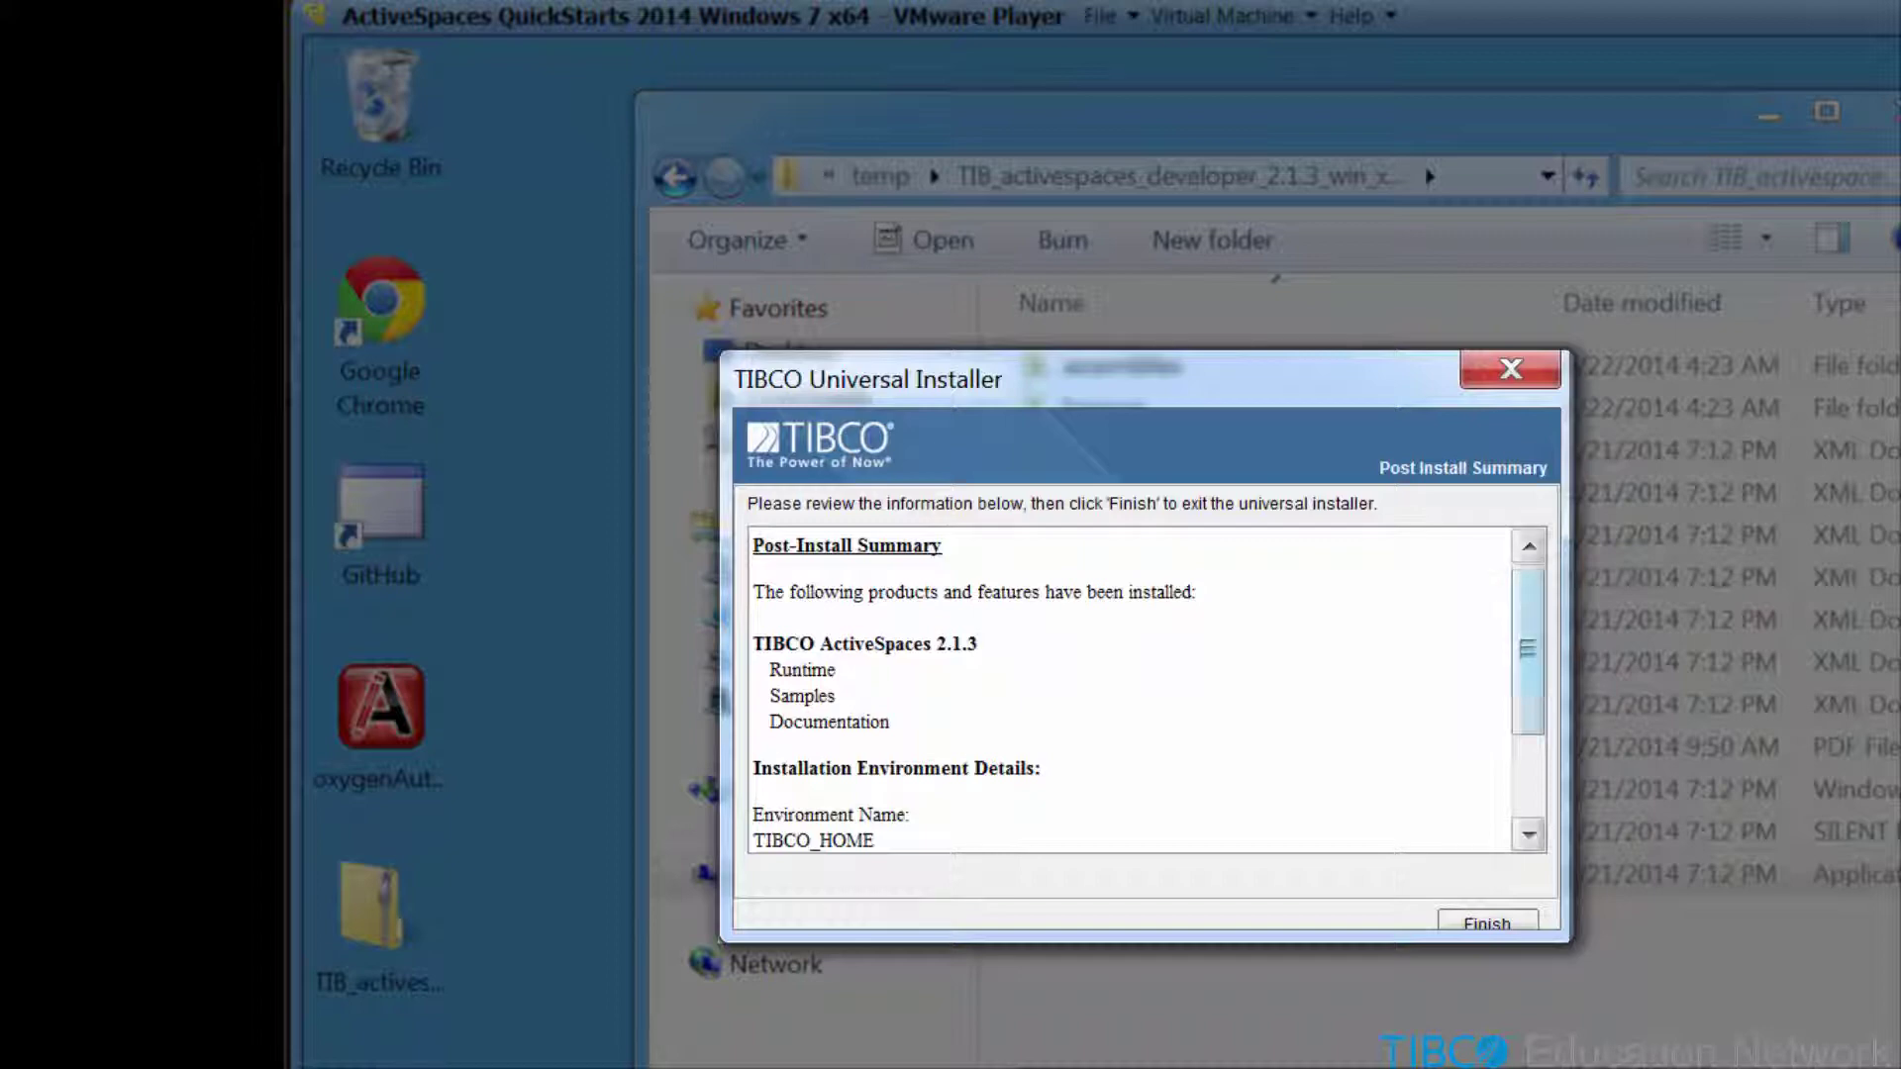
scroll(1129, 694, "down", 3)
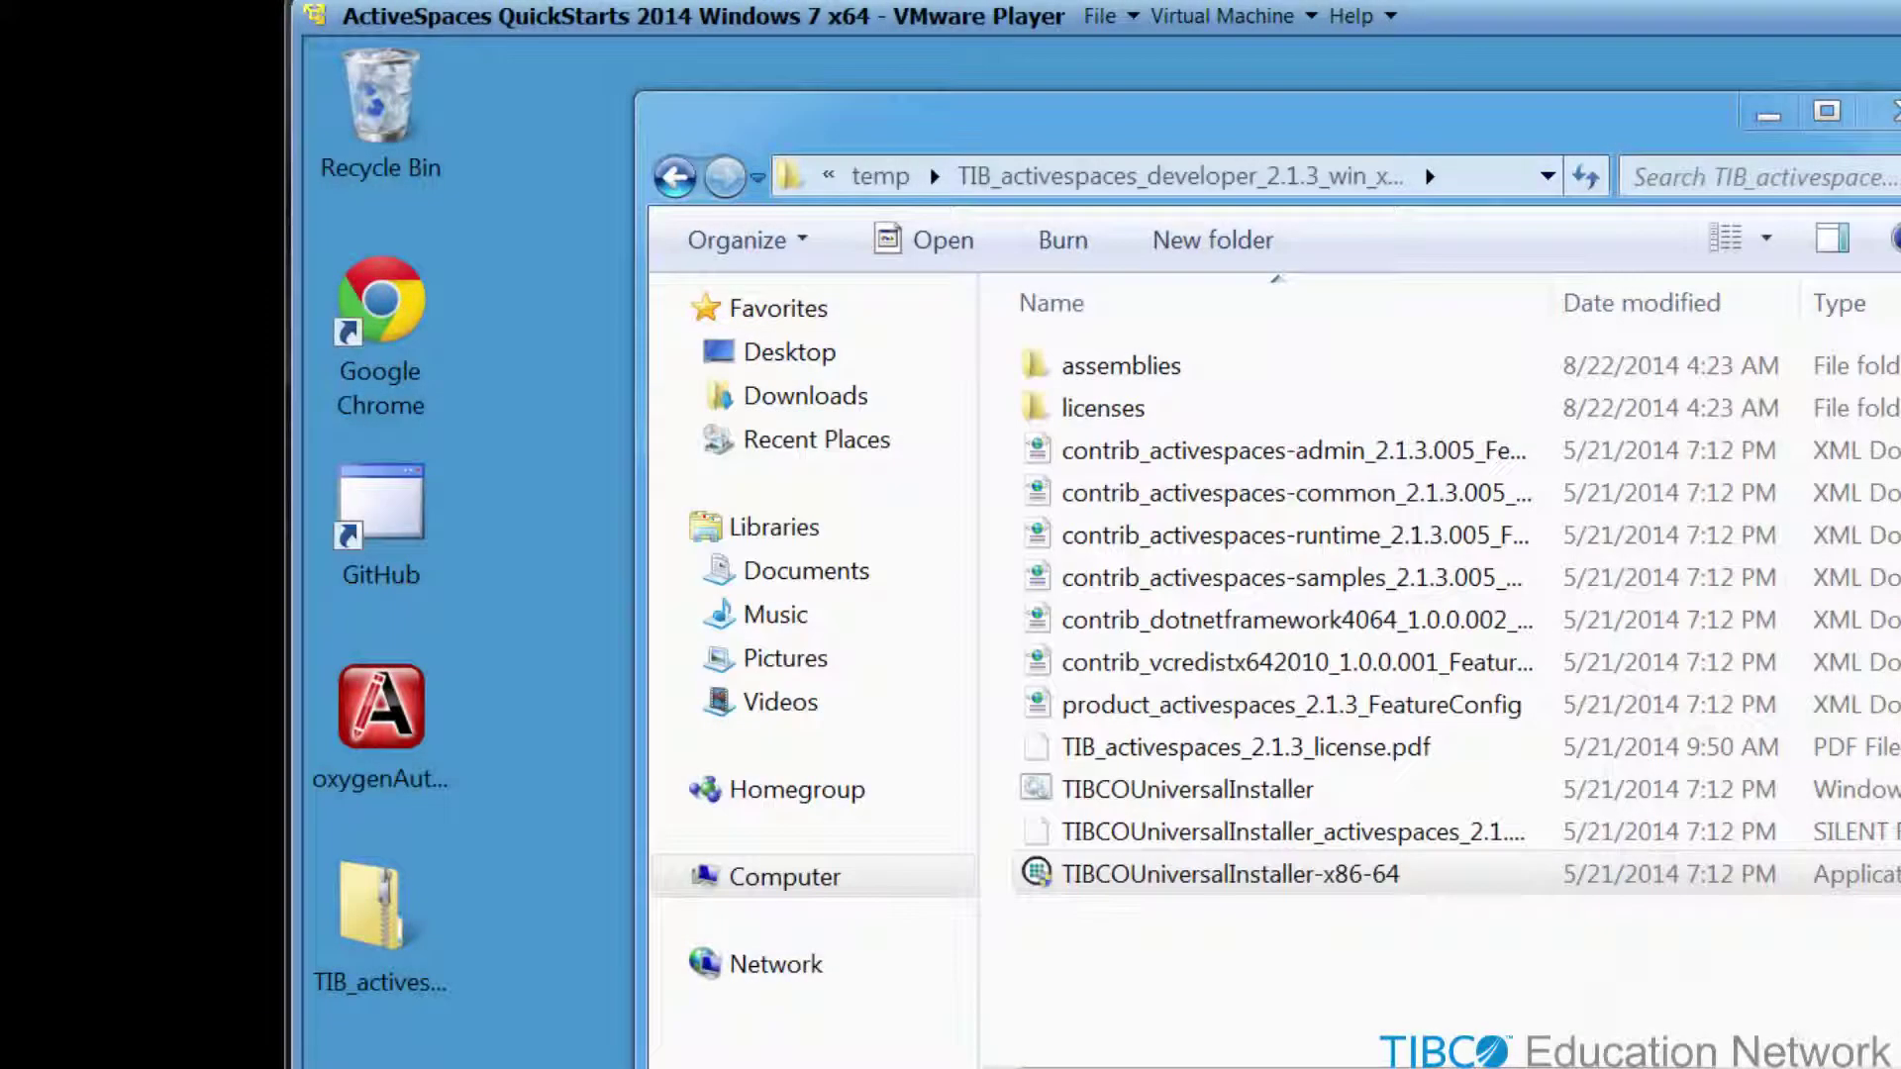